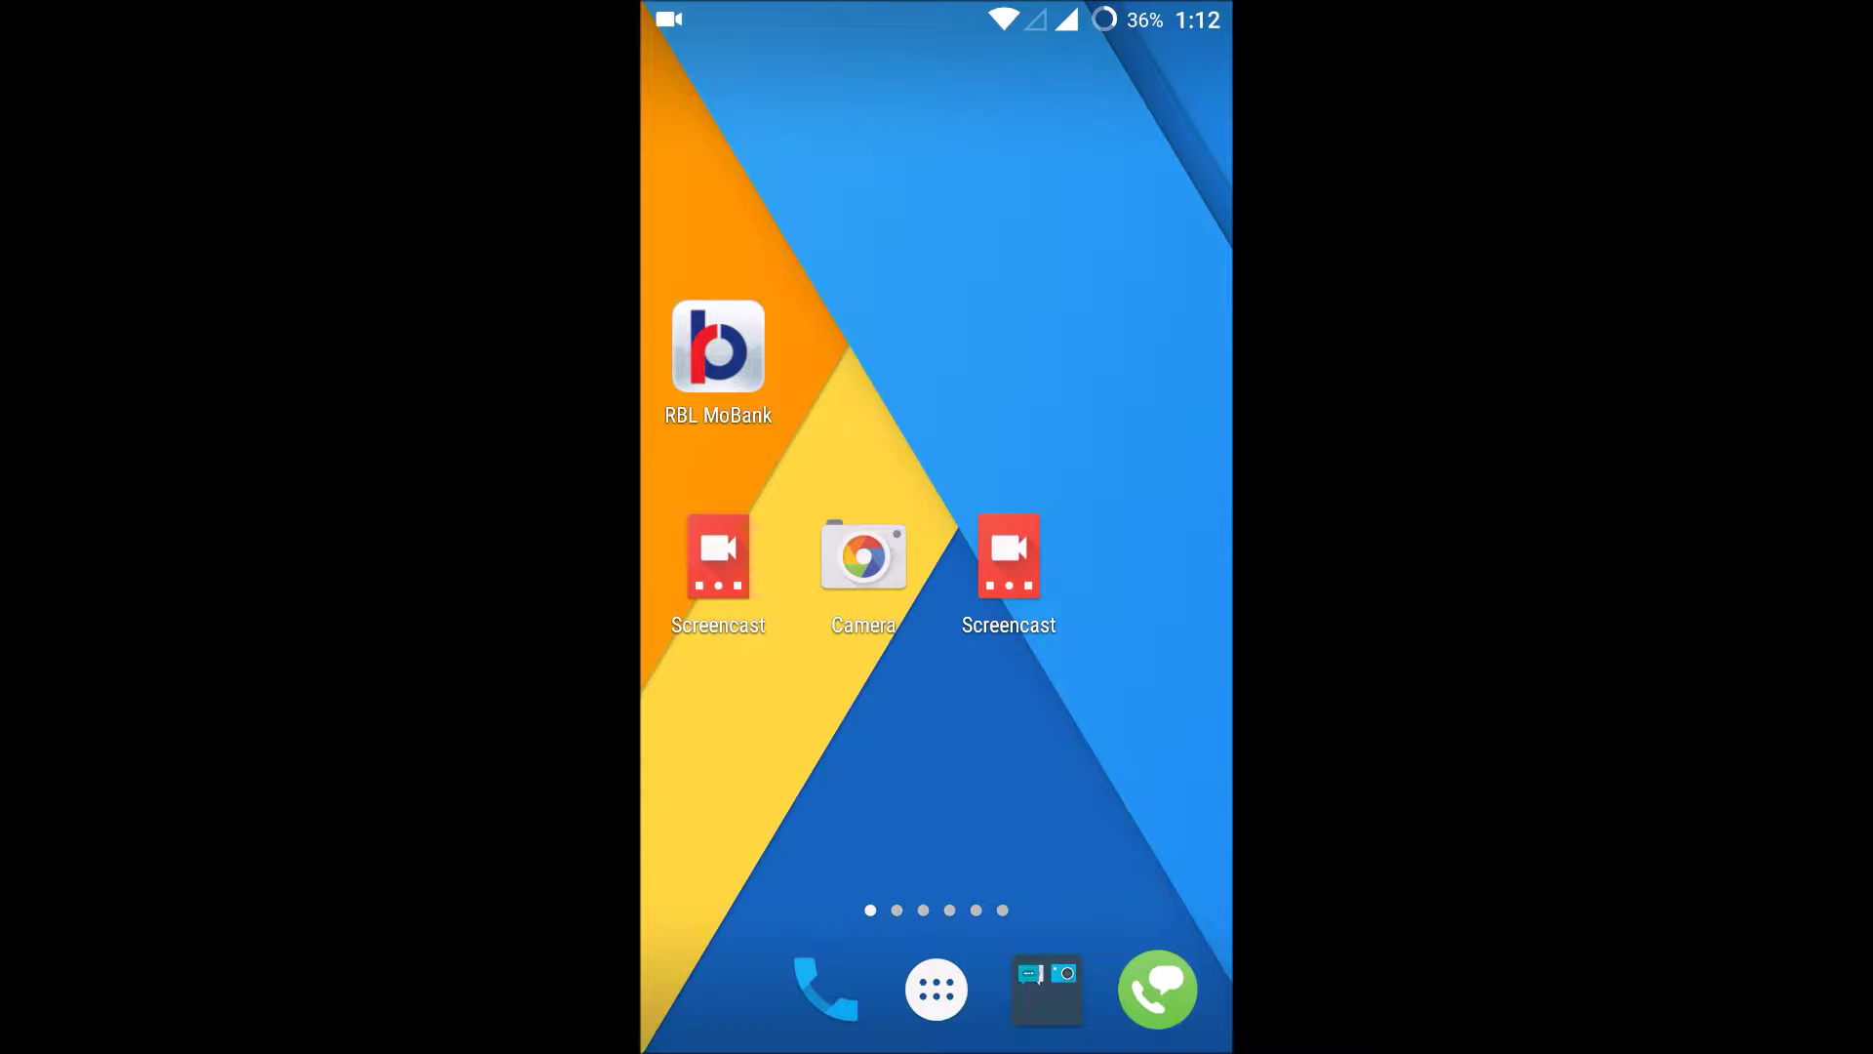
Find Google Settings in the app drawer's installed apps list and launch it
{"action": "left_click", "coordinate": [936, 989]}
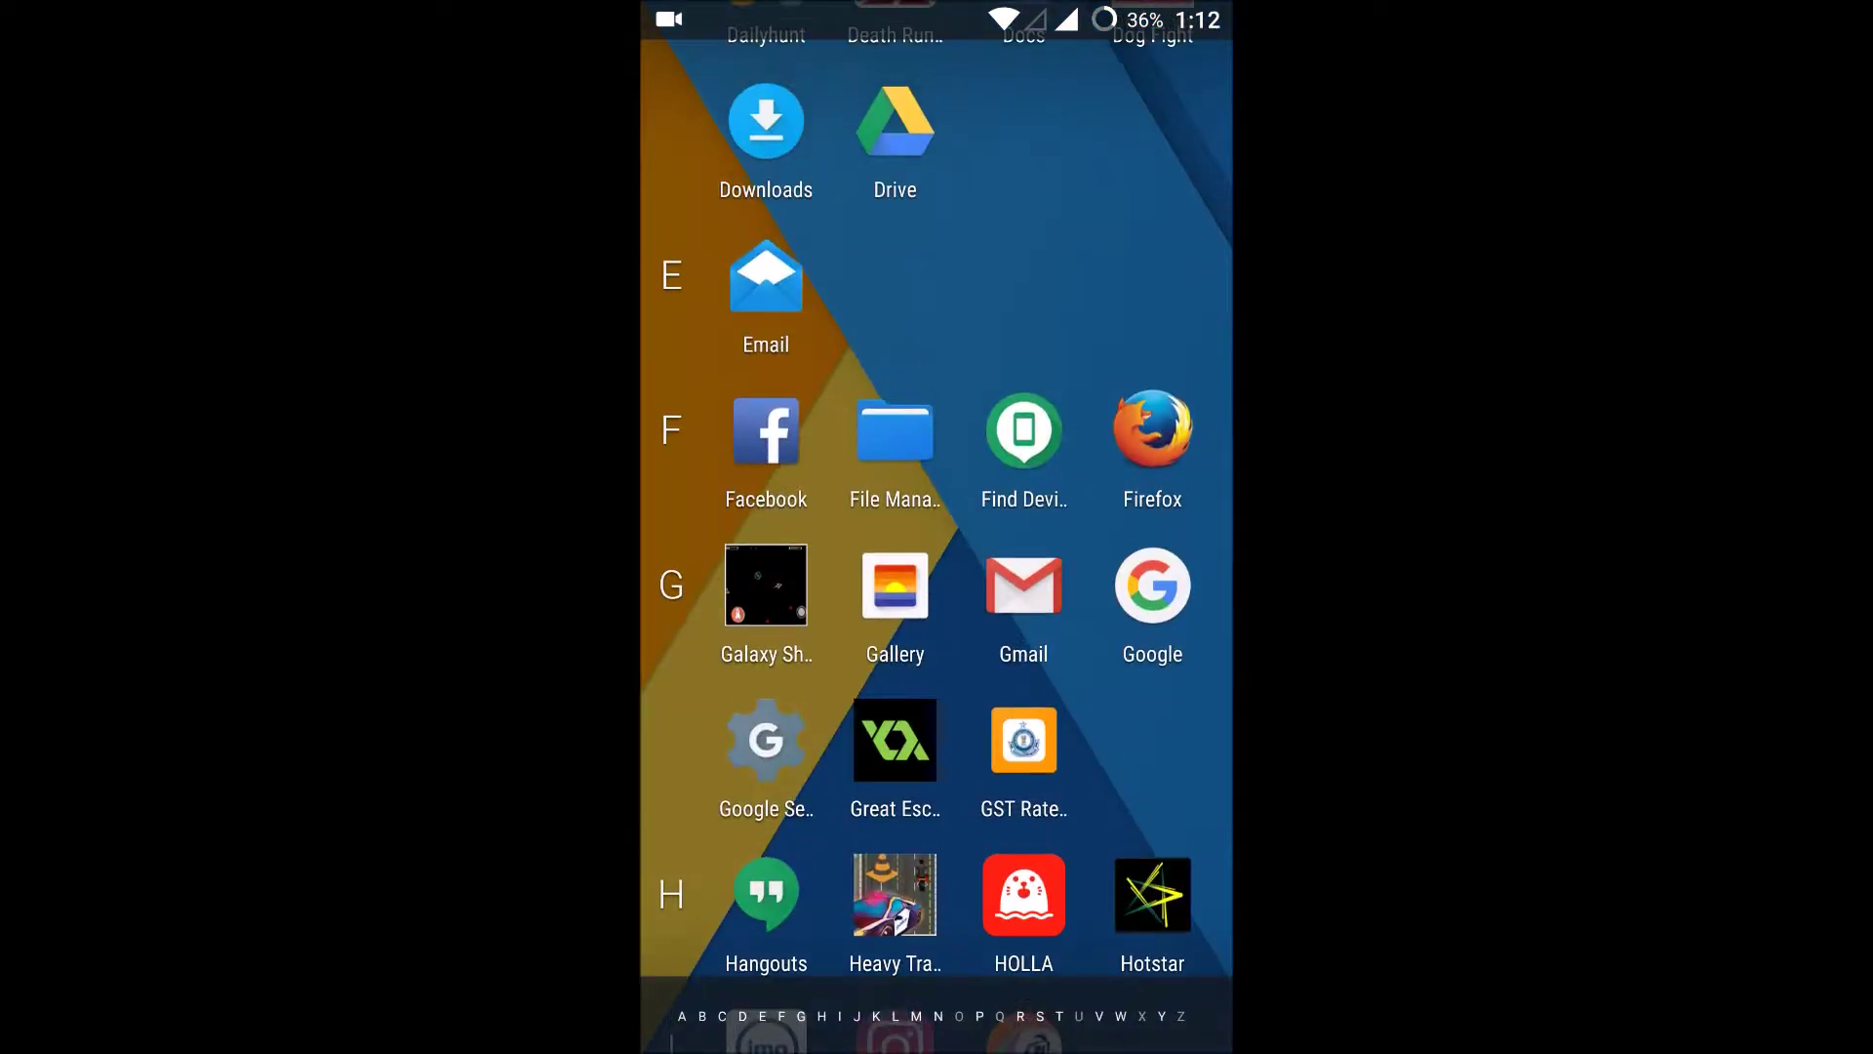
{"action": "mouse_move", "coordinate": [982, 269]}
{"action": "left_mouse_down"}
{"action": "mouse_move", "coordinate": [1061, 279]}
{"action": "mouse_move", "coordinate": [1061, 228]}
{"action": "left_mouse_up"}
{"action": "left_click", "coordinate": [712, 844]}
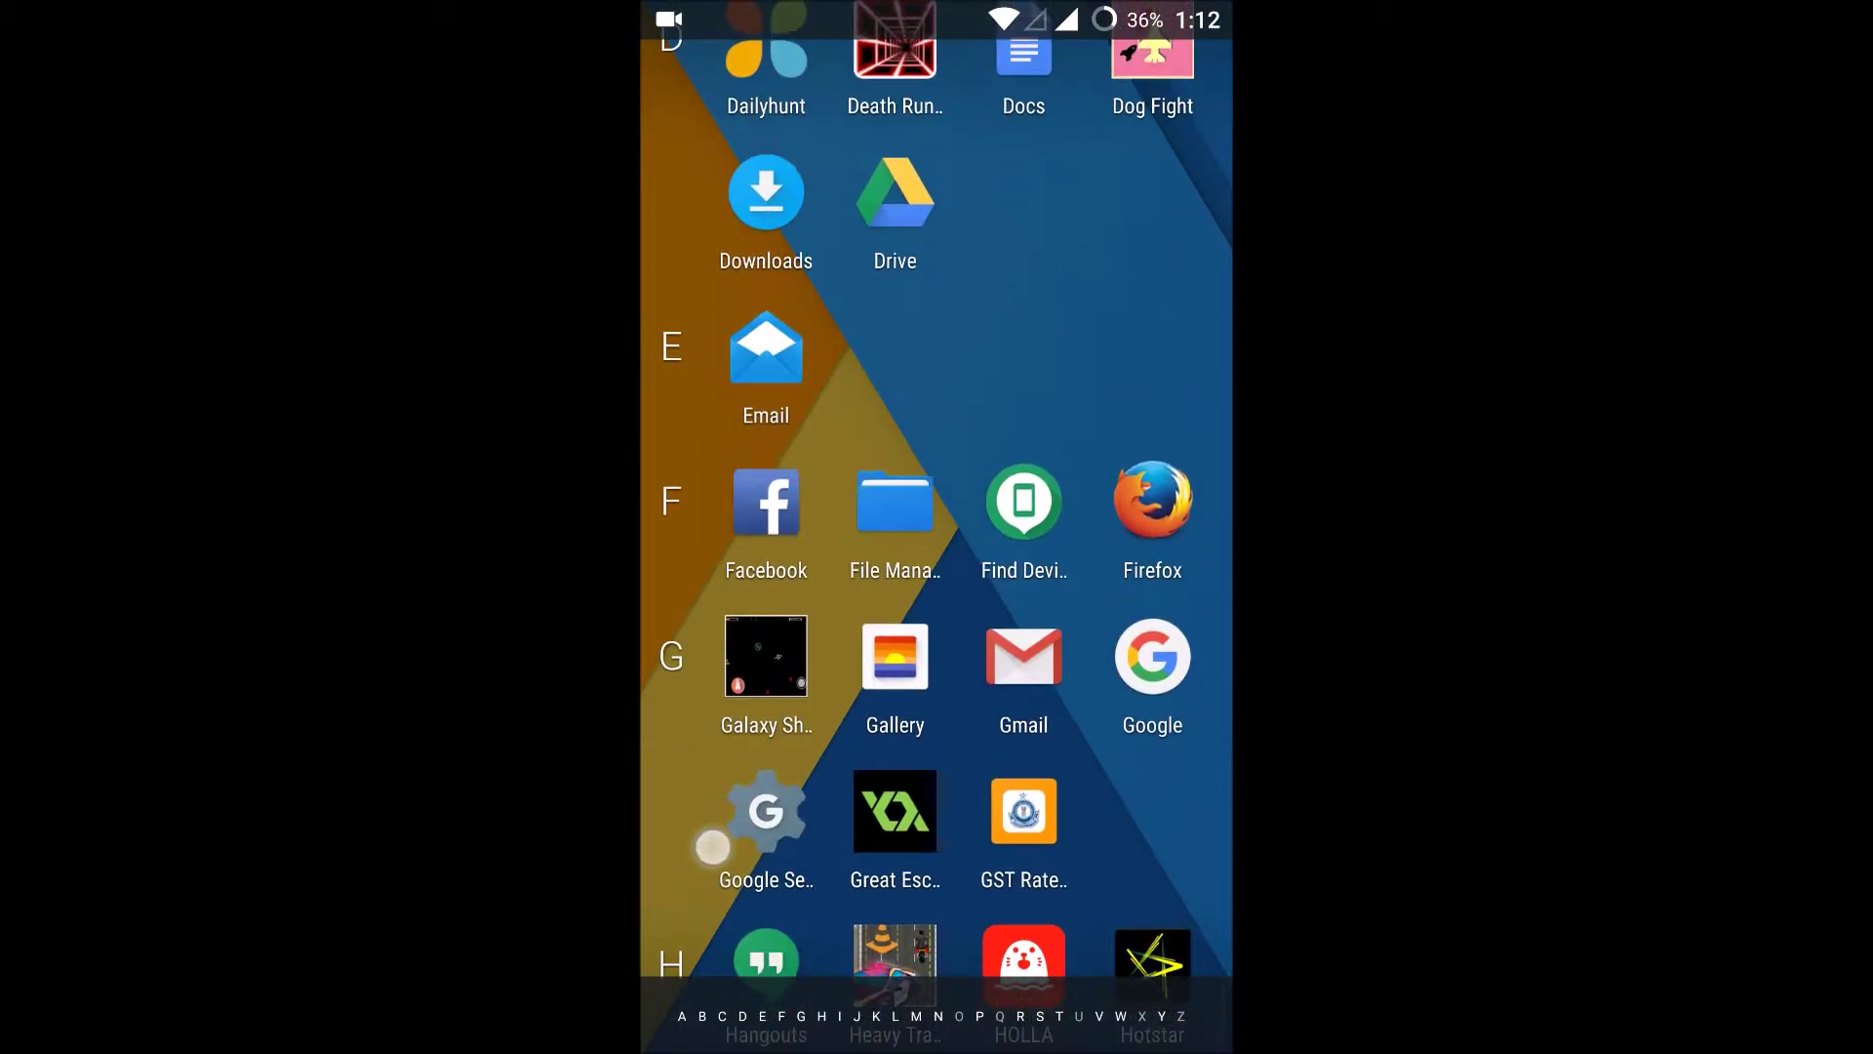
{"action": "left_click", "coordinate": [765, 816]}
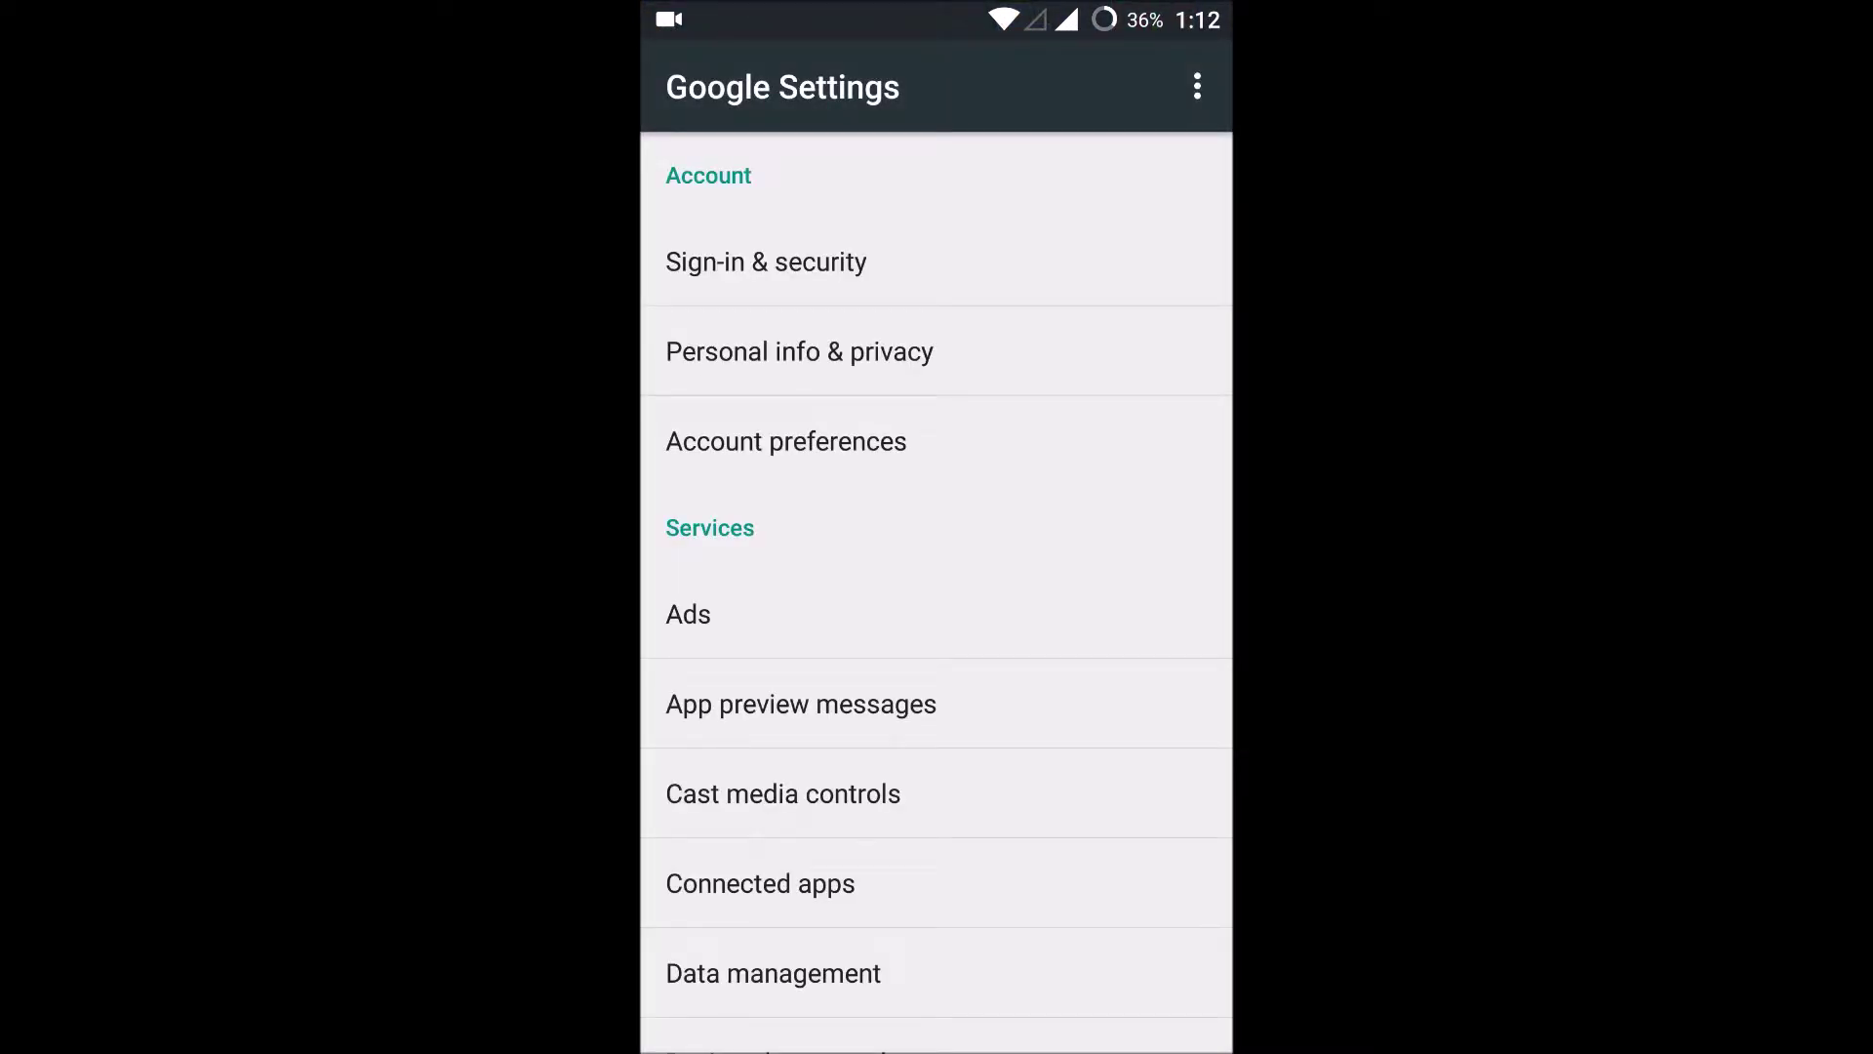
{"action": "mouse_move", "coordinate": [979, 900]}
{"action": "left_mouse_down"}
{"action": "mouse_move", "coordinate": [1055, 532]}
{"action": "mouse_move", "coordinate": [1141, 278]}
{"action": "left_mouse_up"}
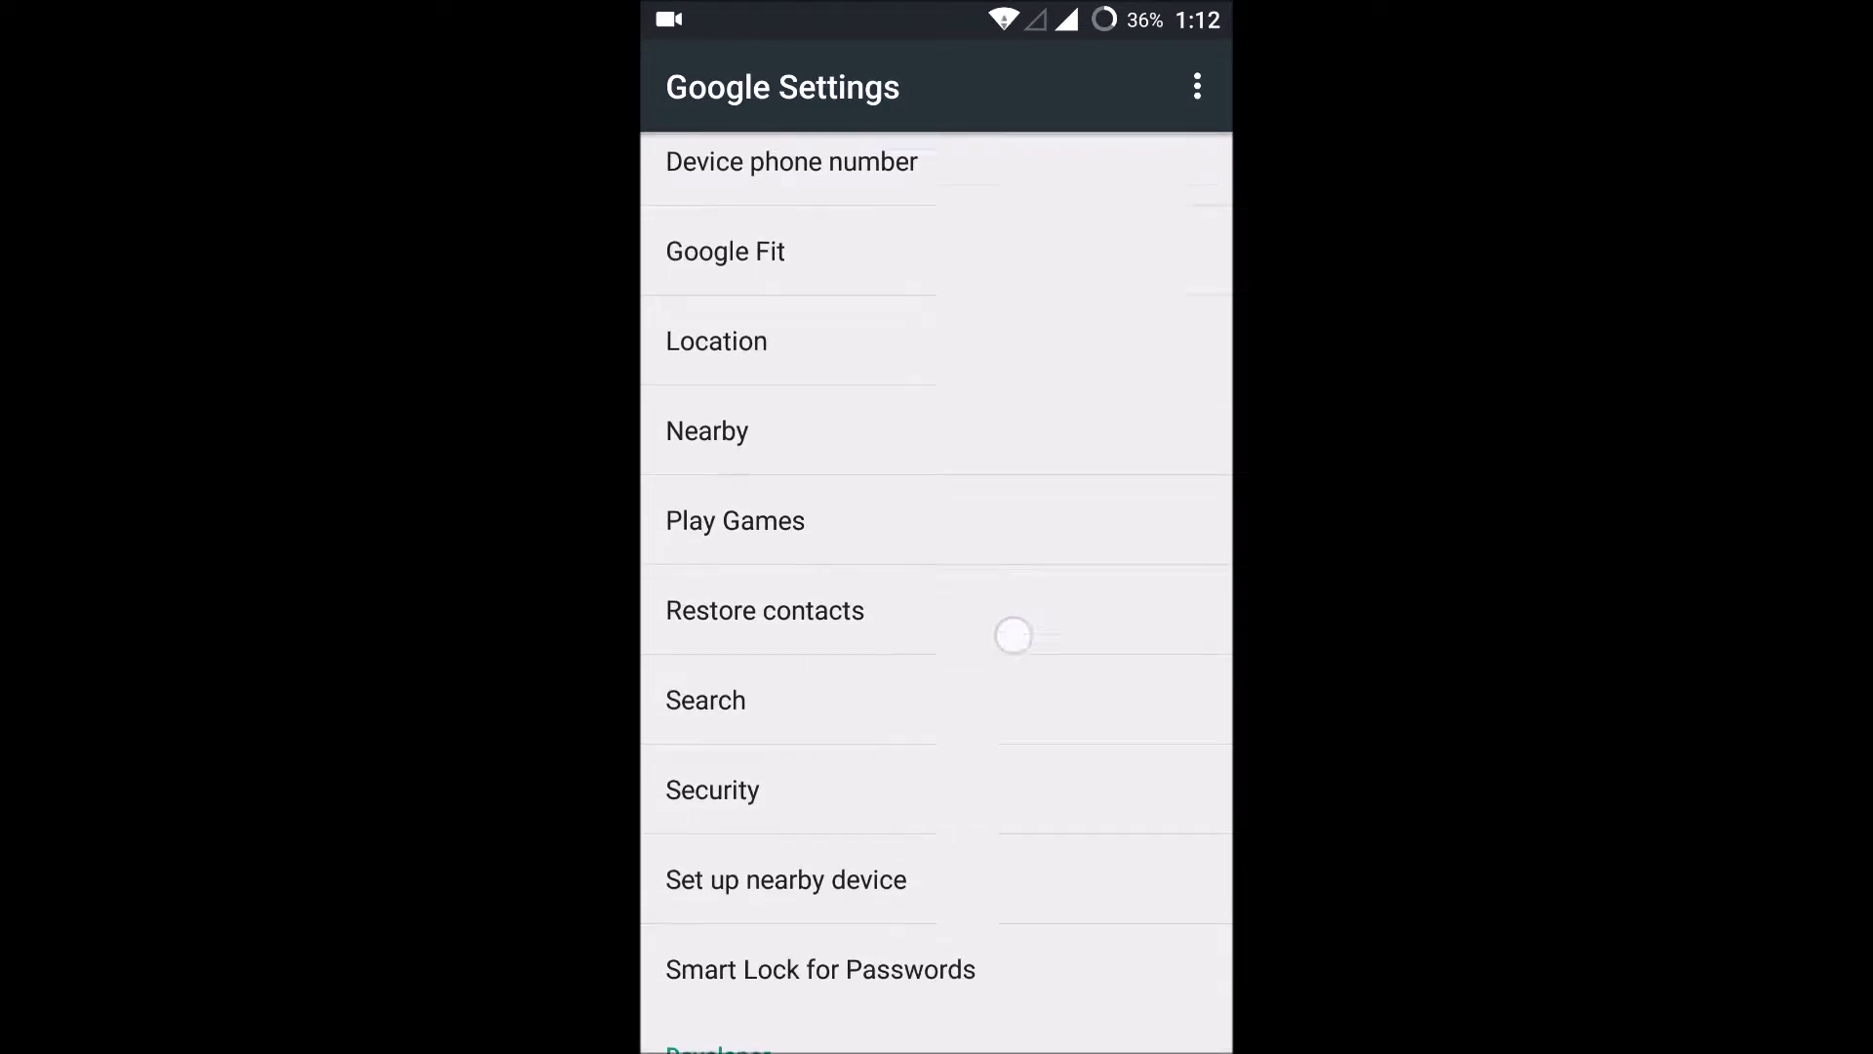
{"action": "mouse_move", "coordinate": [1012, 630]}
{"action": "left_mouse_down"}
{"action": "mouse_move", "coordinate": [1170, 265]}
{"action": "mouse_move", "coordinate": [1113, 323]}
{"action": "mouse_move", "coordinate": [1099, 644]}
{"action": "left_mouse_up"}
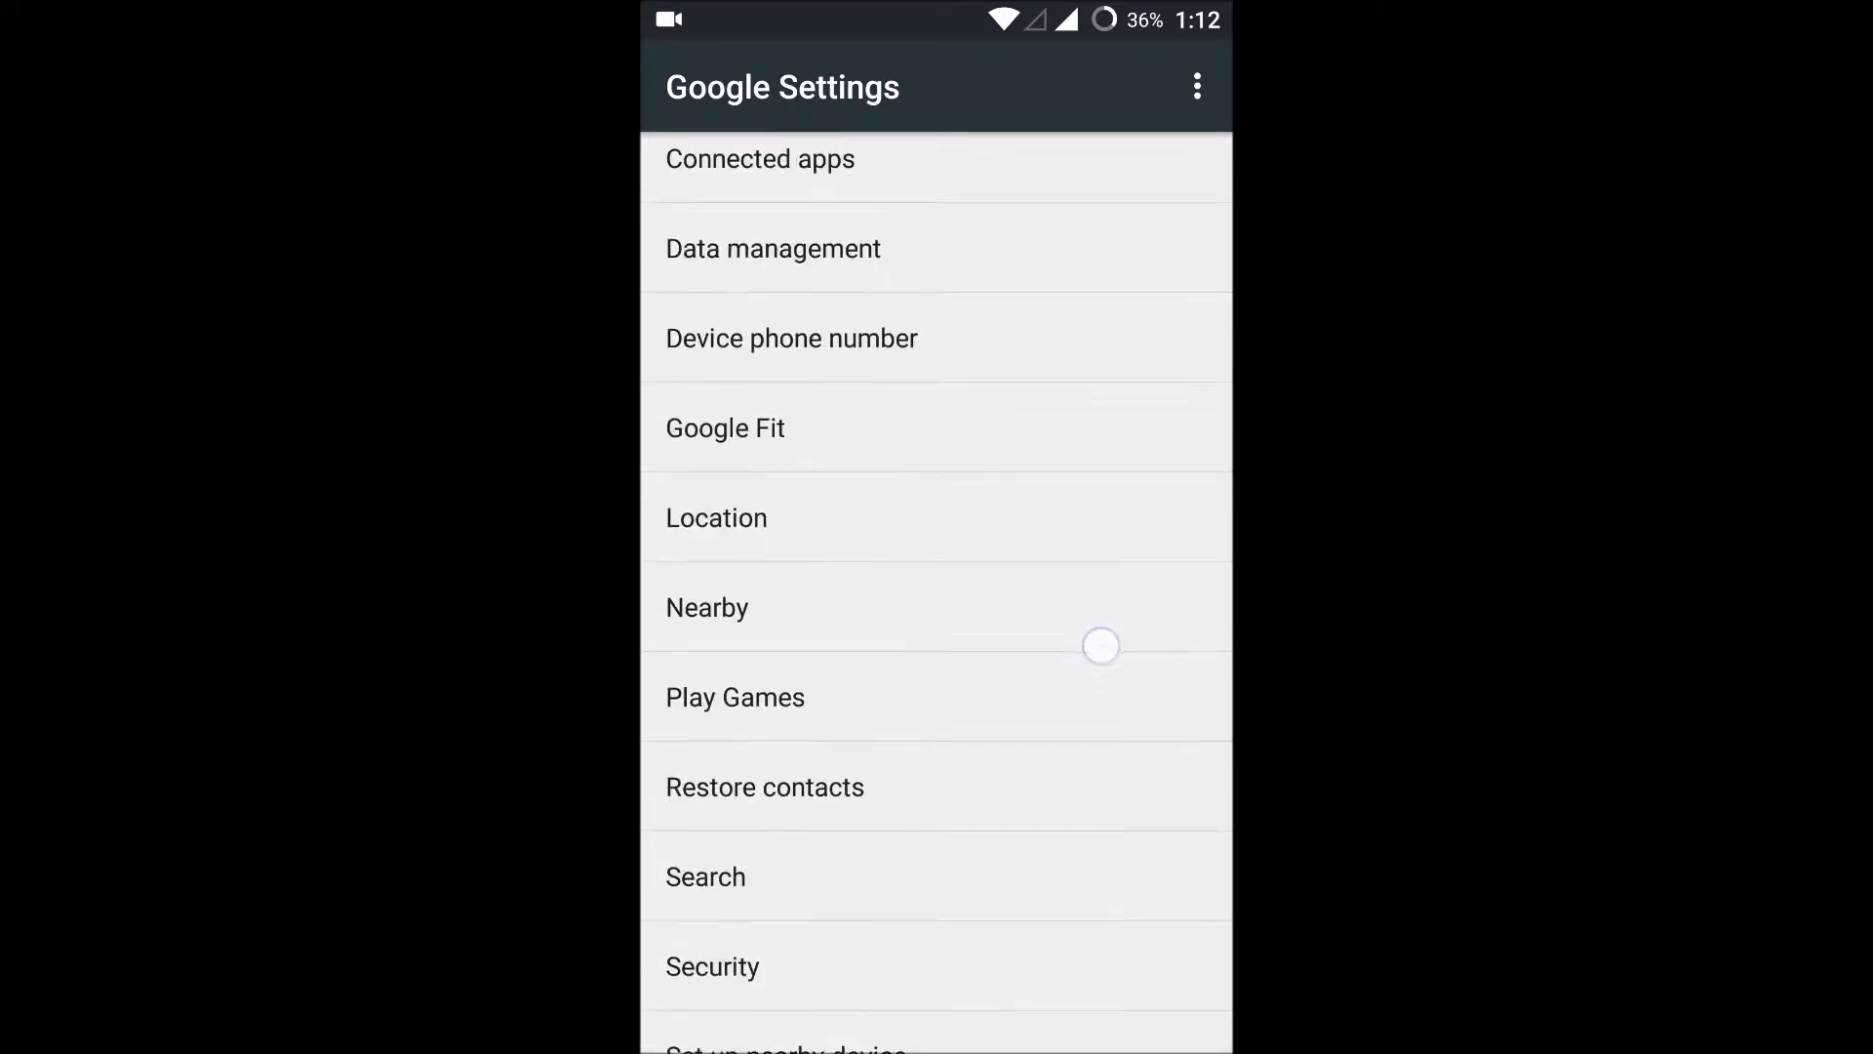
Scroll the Google Settings list, then go to Personal info & privacy
{"action": "left_click", "coordinate": [1066, 440]}
{"action": "left_click_drag", "start_coordinate": [1065, 441], "coordinate": [1075, 557]}
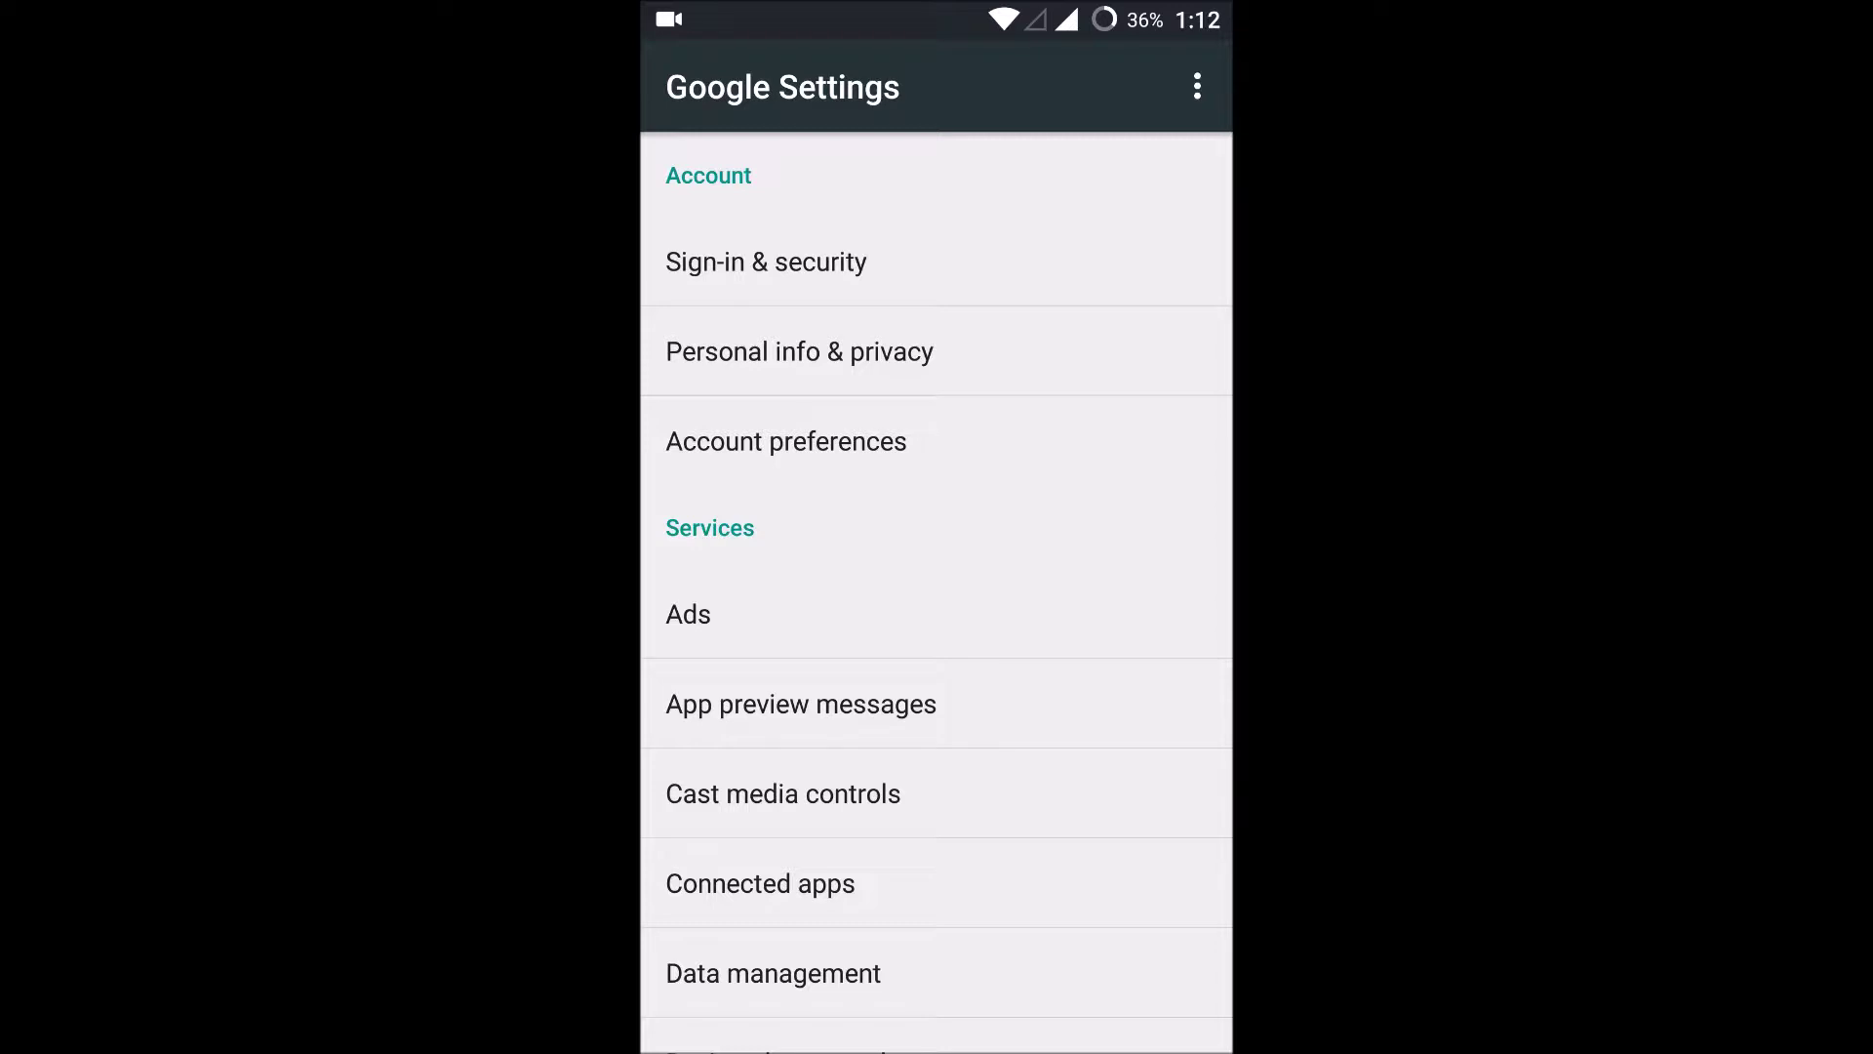
{"action": "left_click", "coordinate": [1096, 377]}
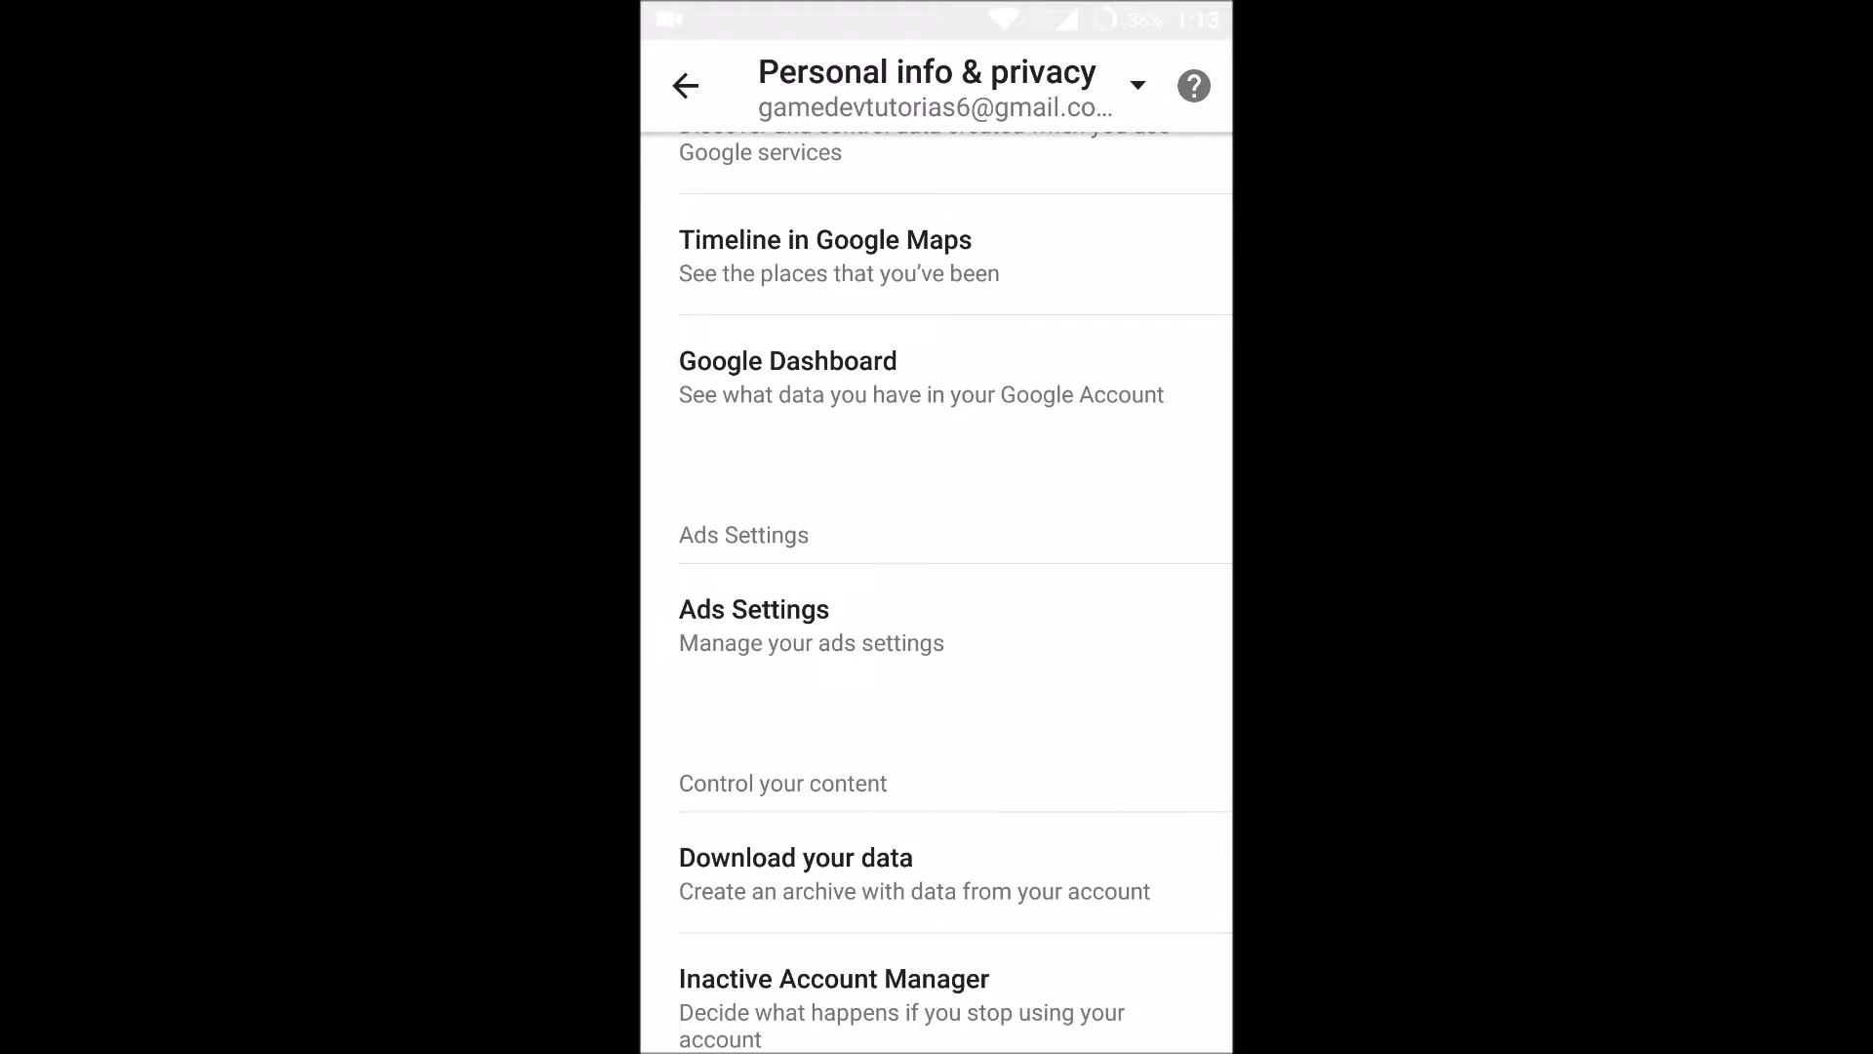
Switch the privacy page to the second account and start Download your data
{"action": "left_click", "coordinate": [1136, 88]}
{"action": "left_click", "coordinate": [1117, 205]}
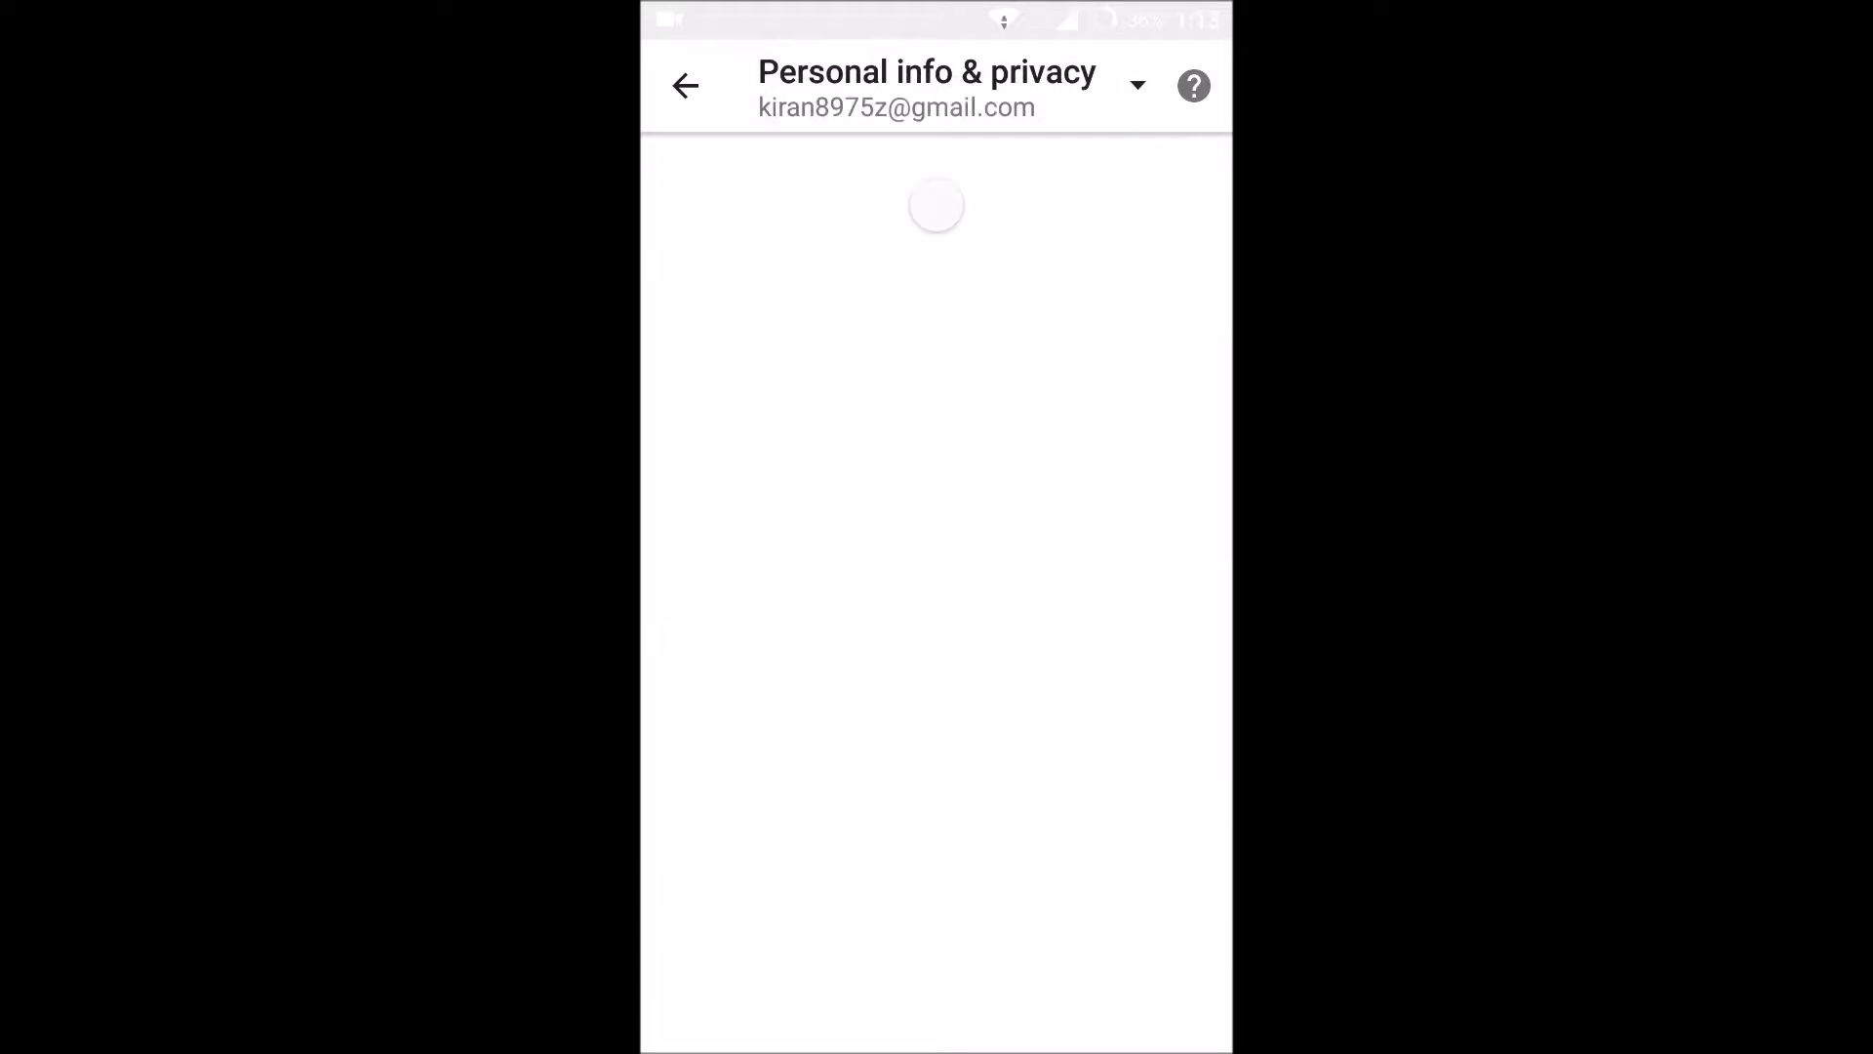
{"action": "scroll", "coordinate": [1120, 302], "scroll_direction": "down", "scroll_amount": 15}
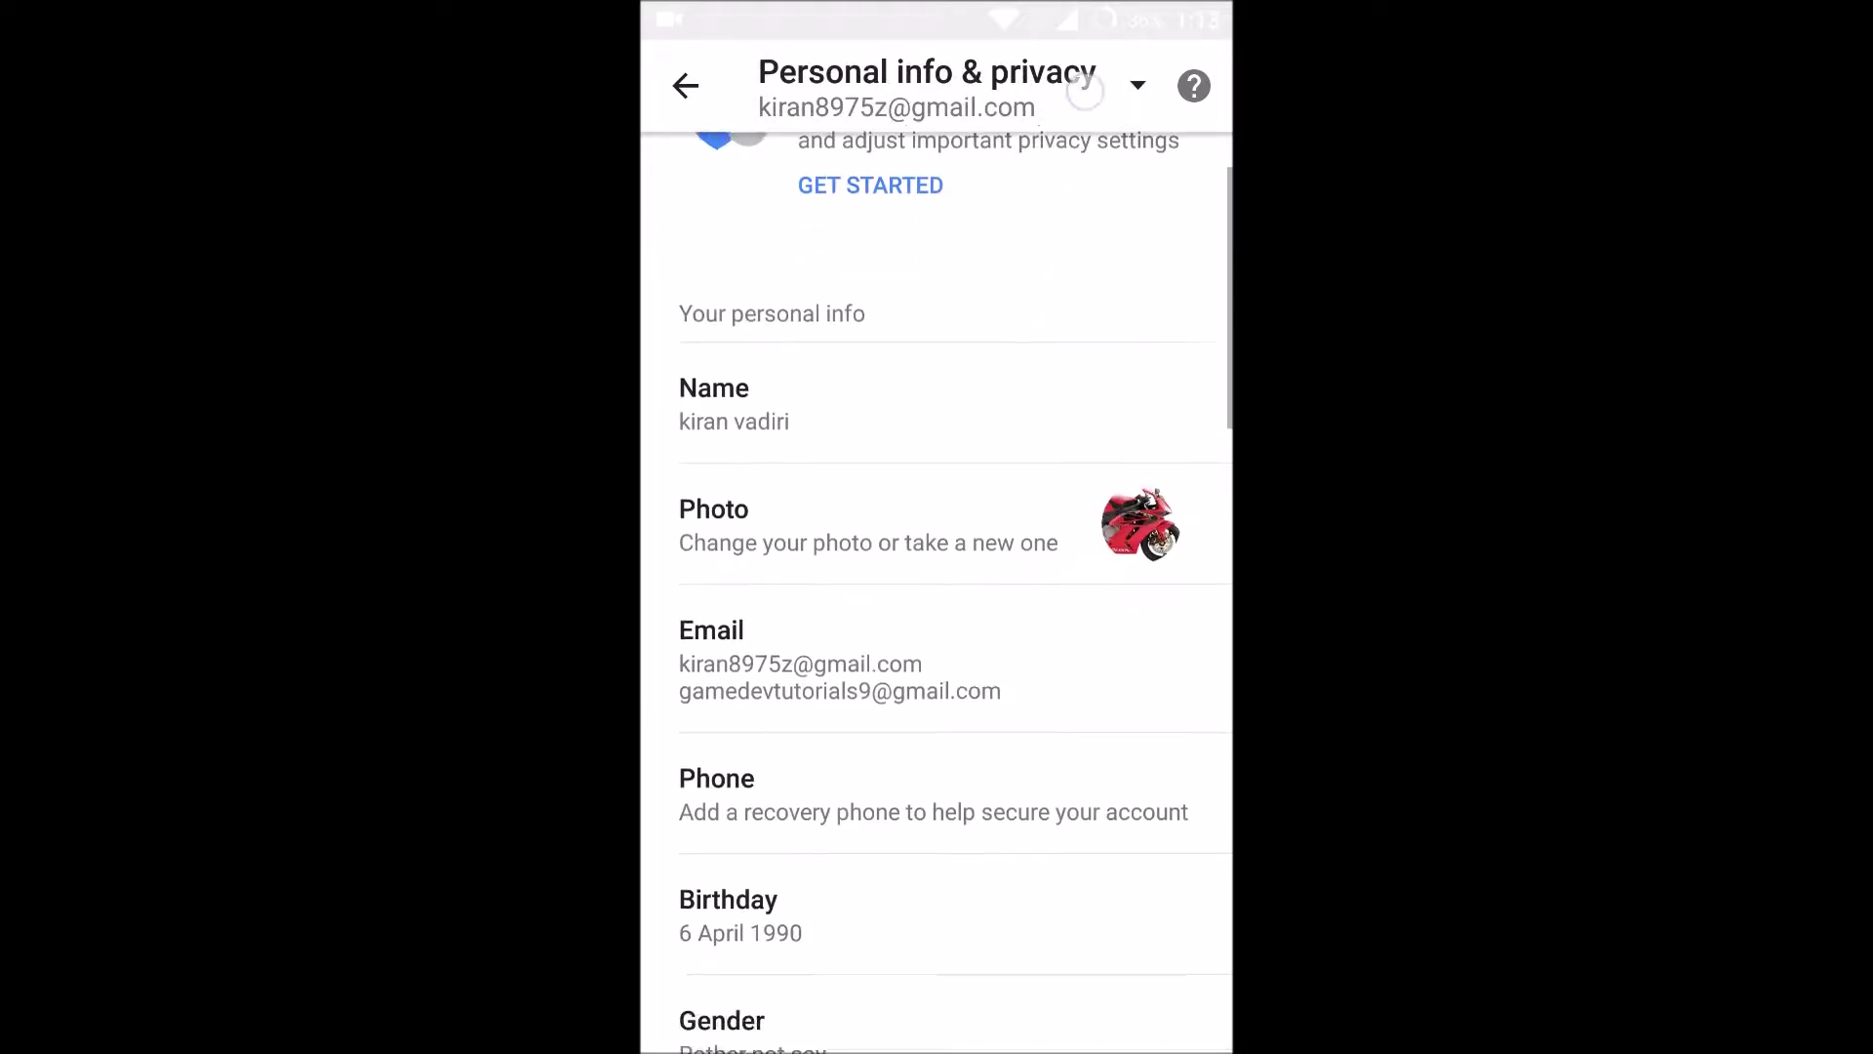
{"action": "scroll", "coordinate": [1120, 302], "scroll_direction": "up", "scroll_amount": 10}
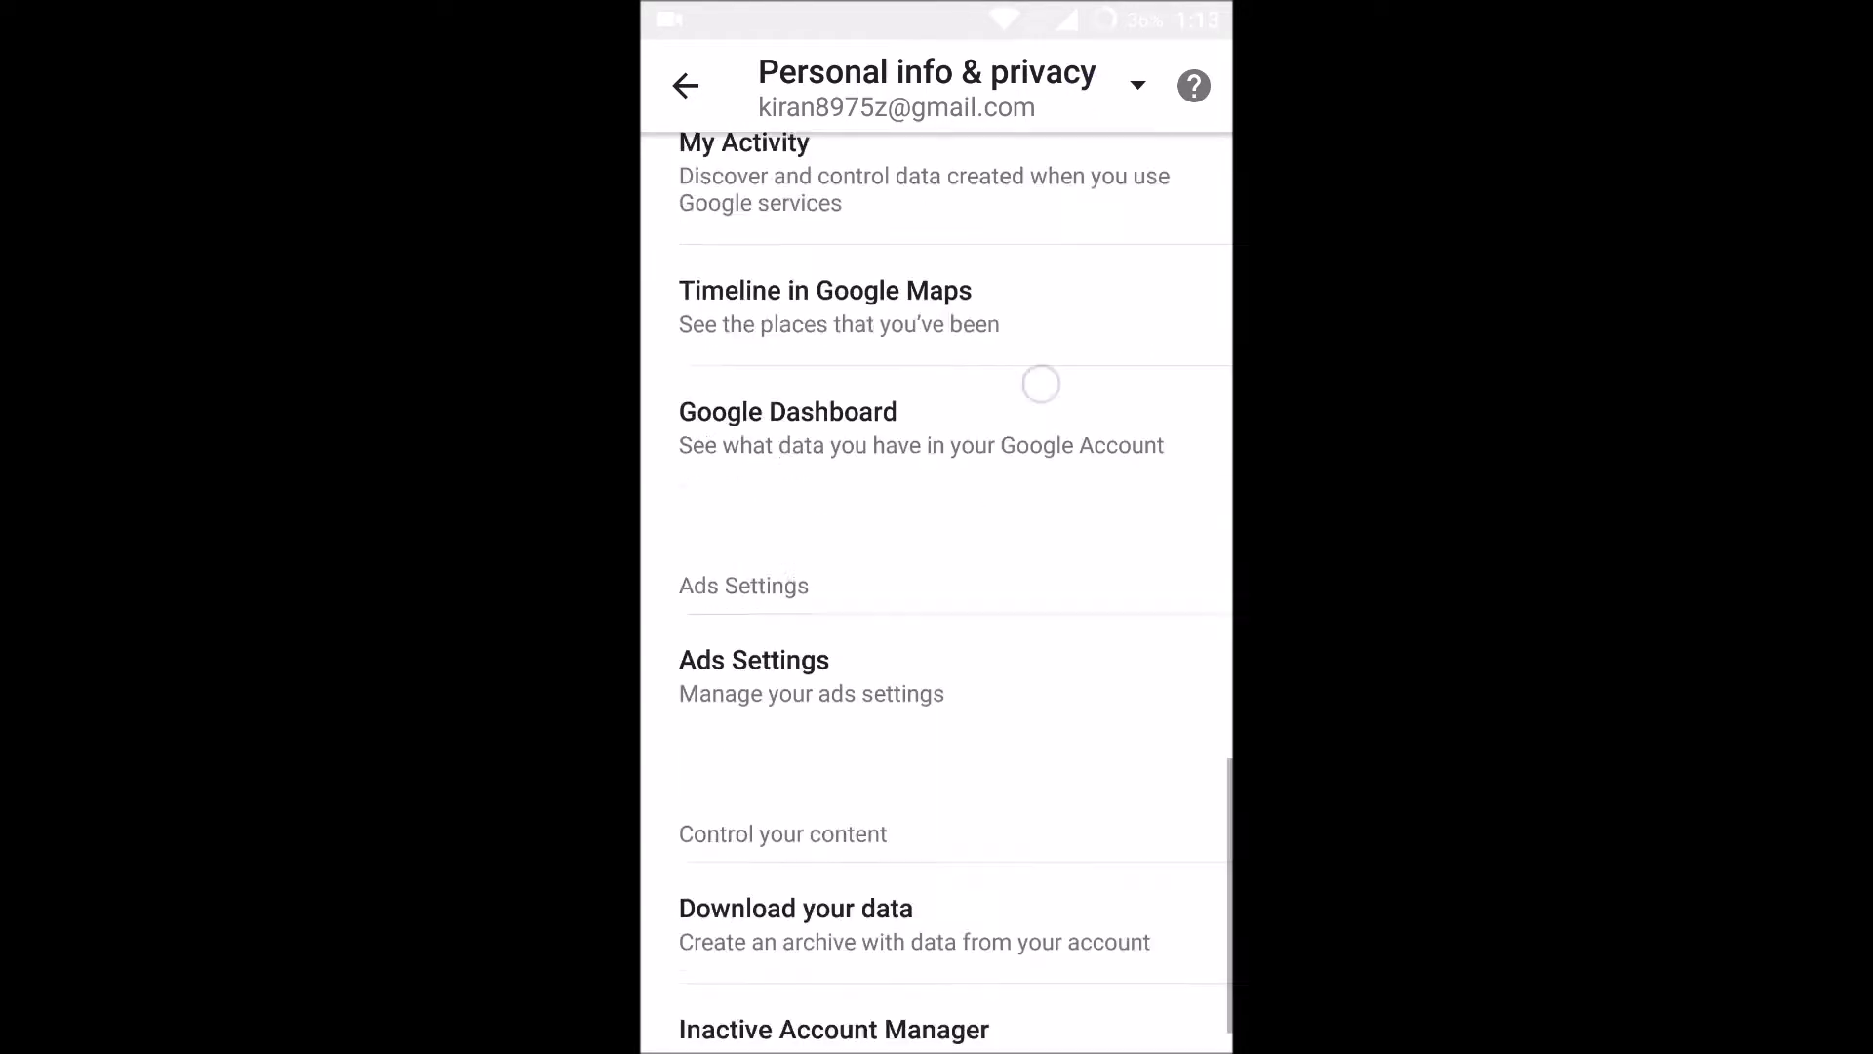
{"action": "scroll", "coordinate": [1045, 549], "scroll_direction": "down", "scroll_amount": 5}
{"action": "scroll", "coordinate": [1045, 549], "scroll_direction": "down", "scroll_amount": 5}
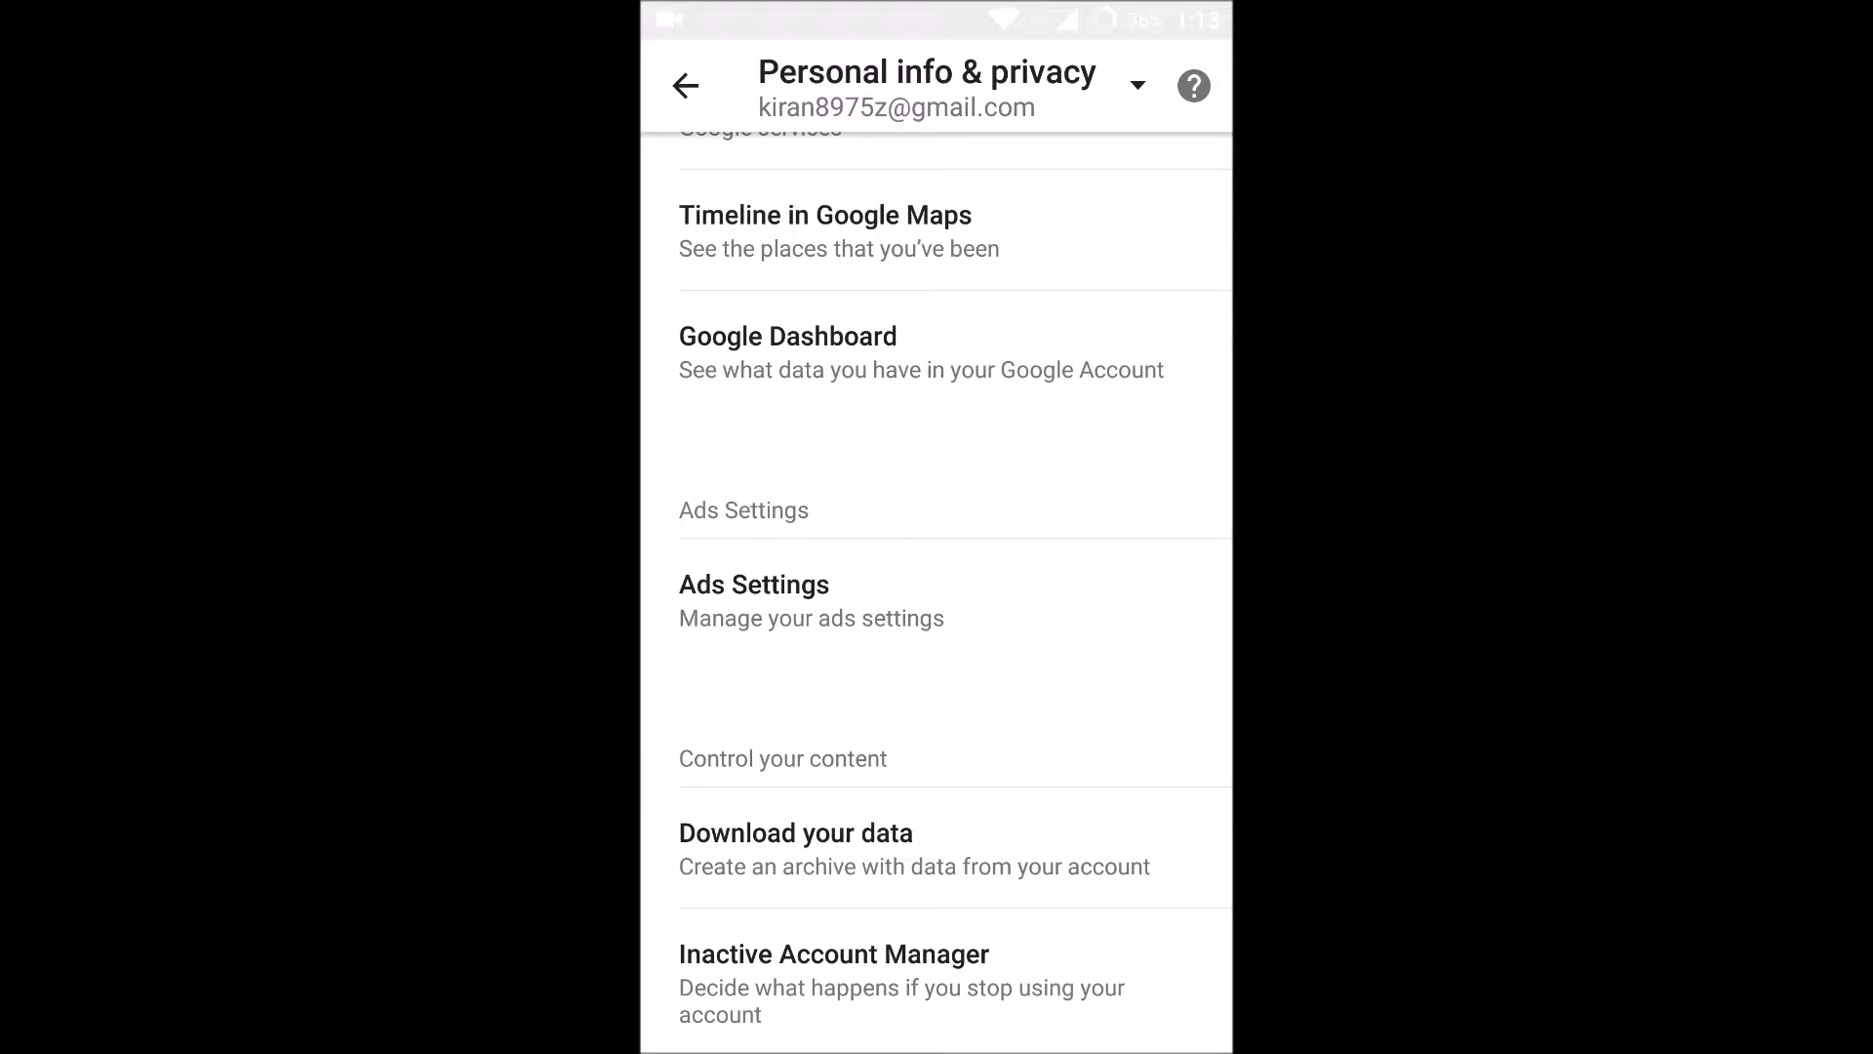
{"action": "left_click", "coordinate": [915, 850]}
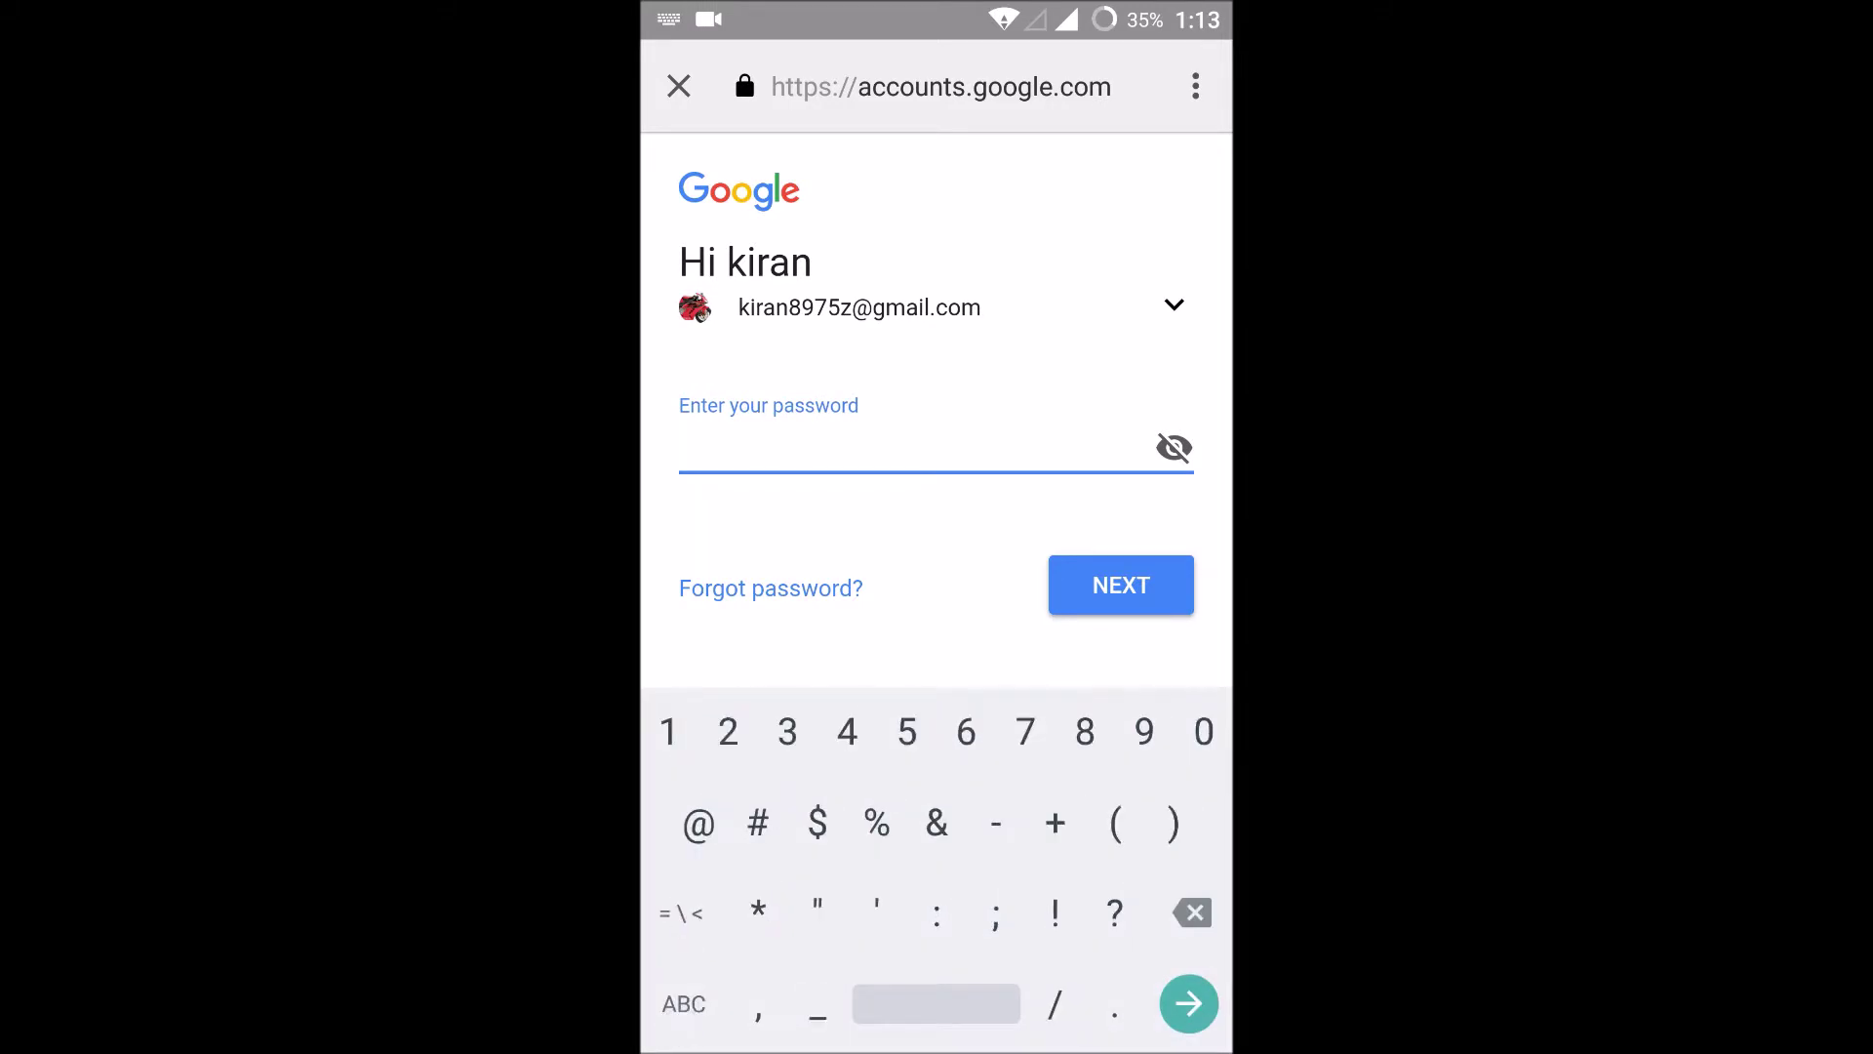
{"action": "type", "text": "9"}
Submit the account password to sign in and reach Download your data
{"action": "key", "text": "Return"}
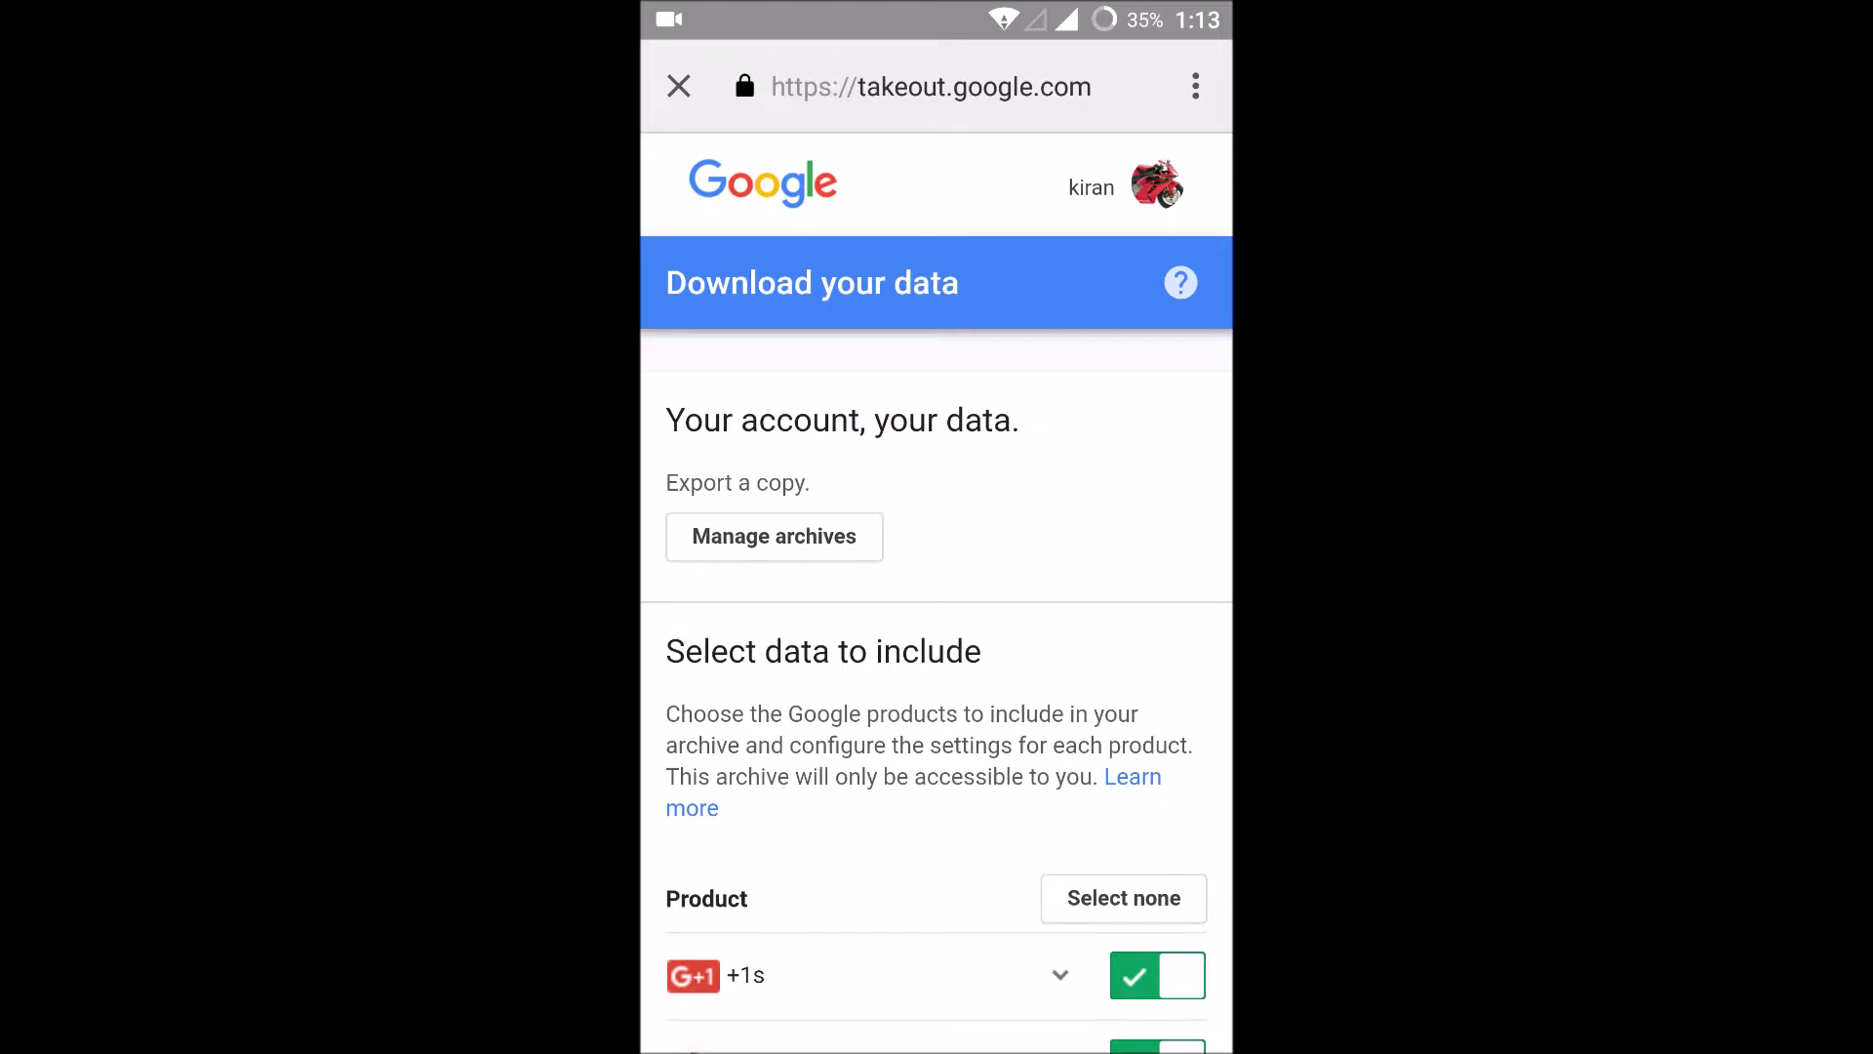
{"action": "left_click_drag", "start_coordinate": [1044, 711], "coordinate": [1096, 430]}
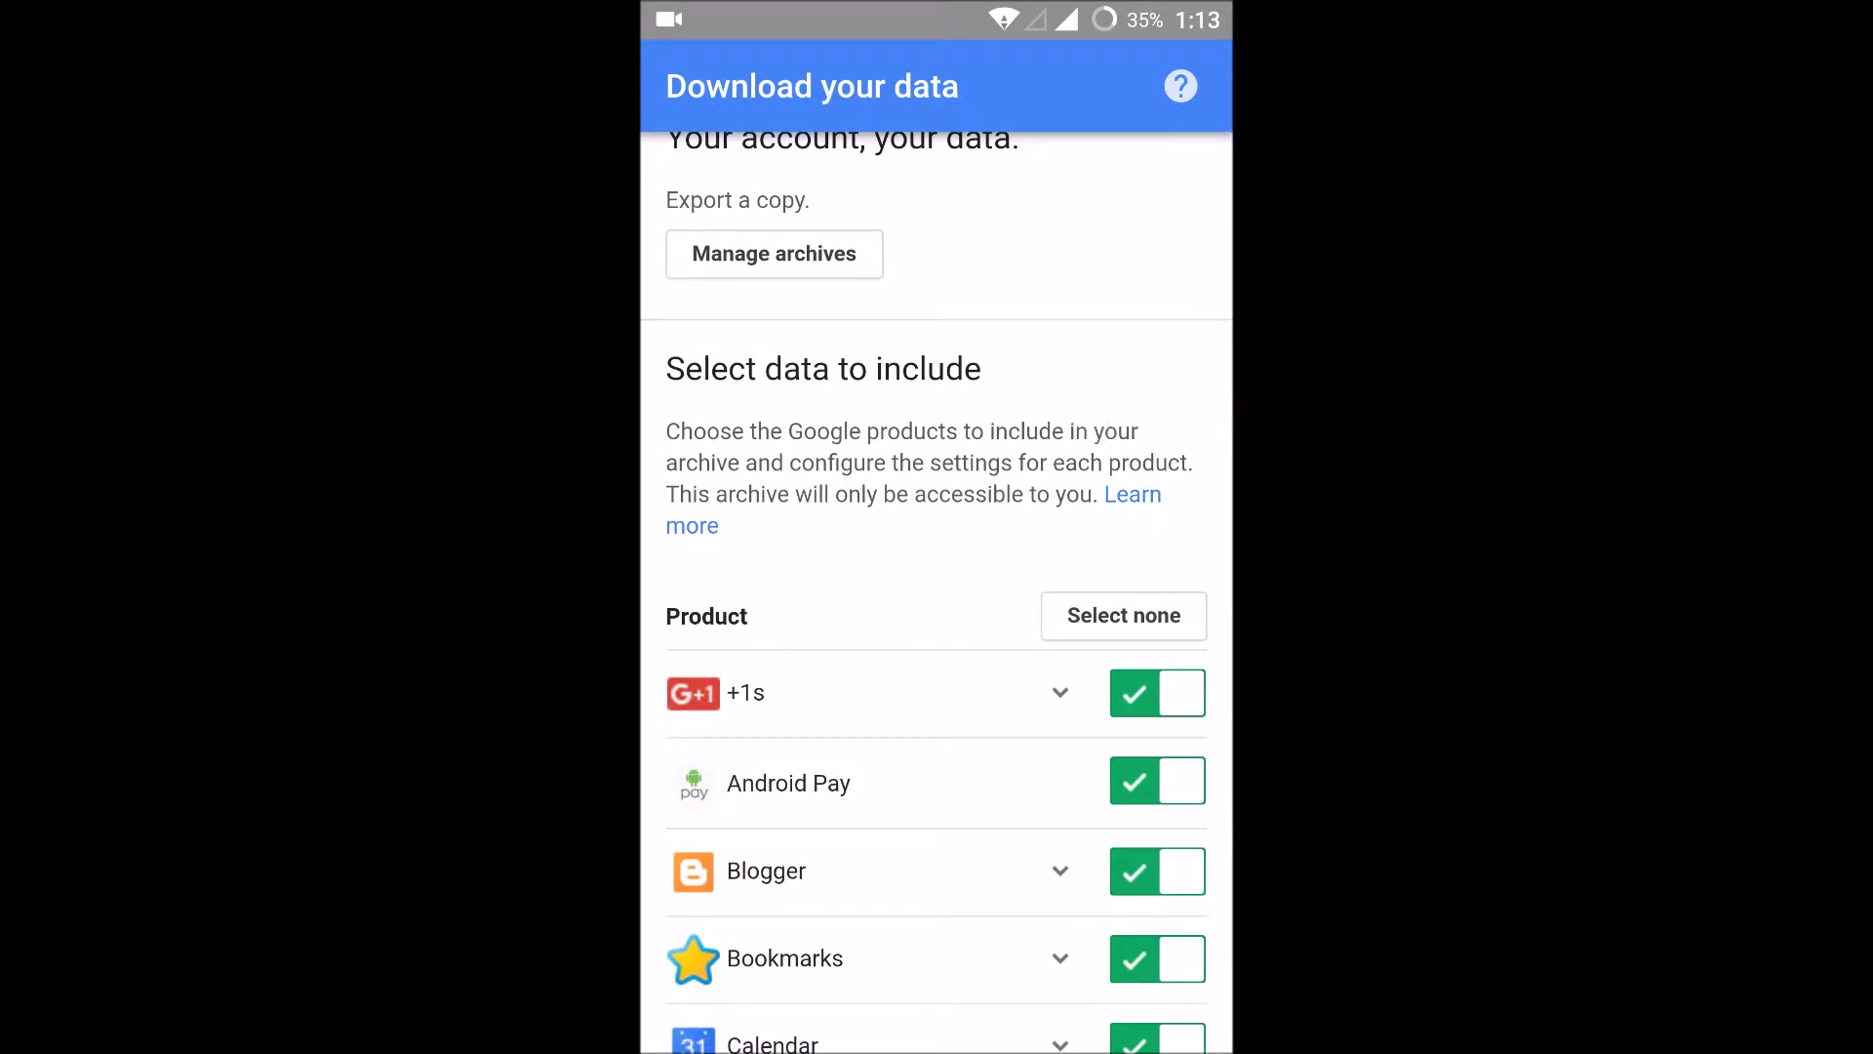
{"action": "left_click_drag", "start_coordinate": [936, 951], "coordinate": [975, 766]}
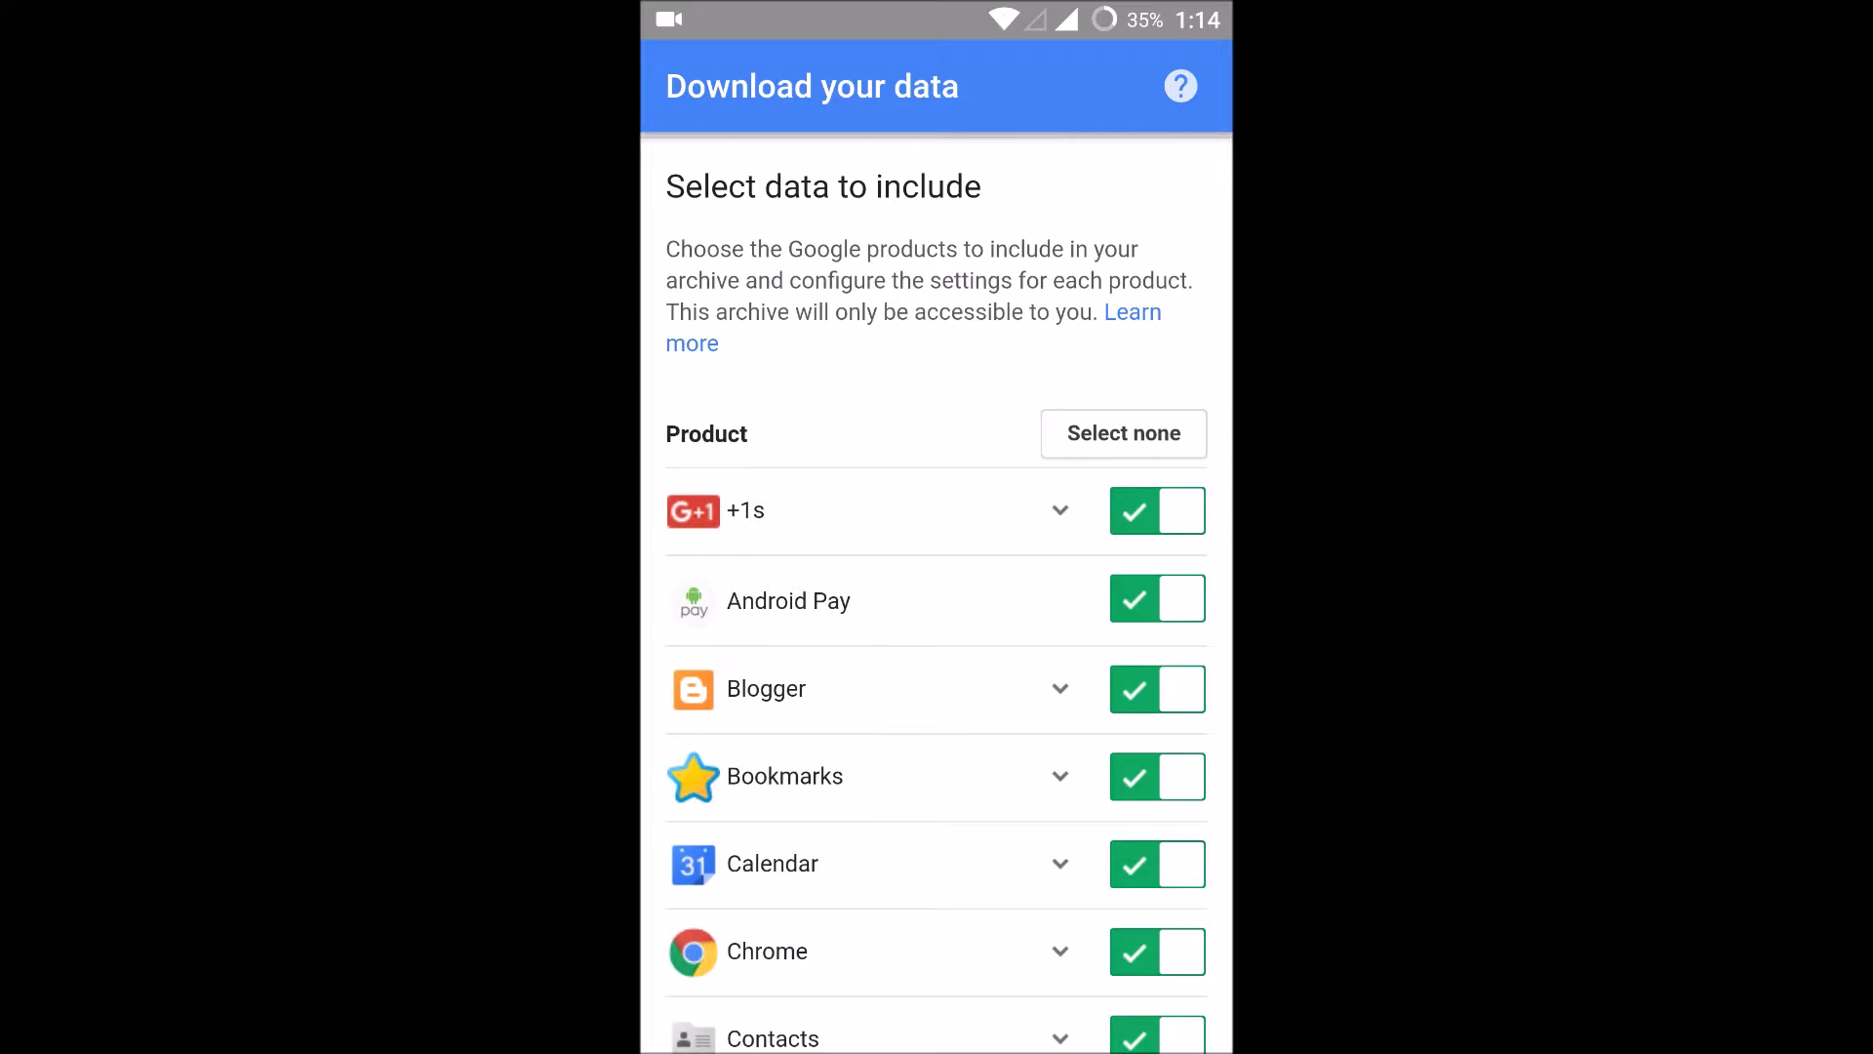
Scroll the Takeout product list, expand Chrome's data options, and scroll back up
{"action": "left_click_drag", "start_coordinate": [958, 821], "coordinate": [975, 488]}
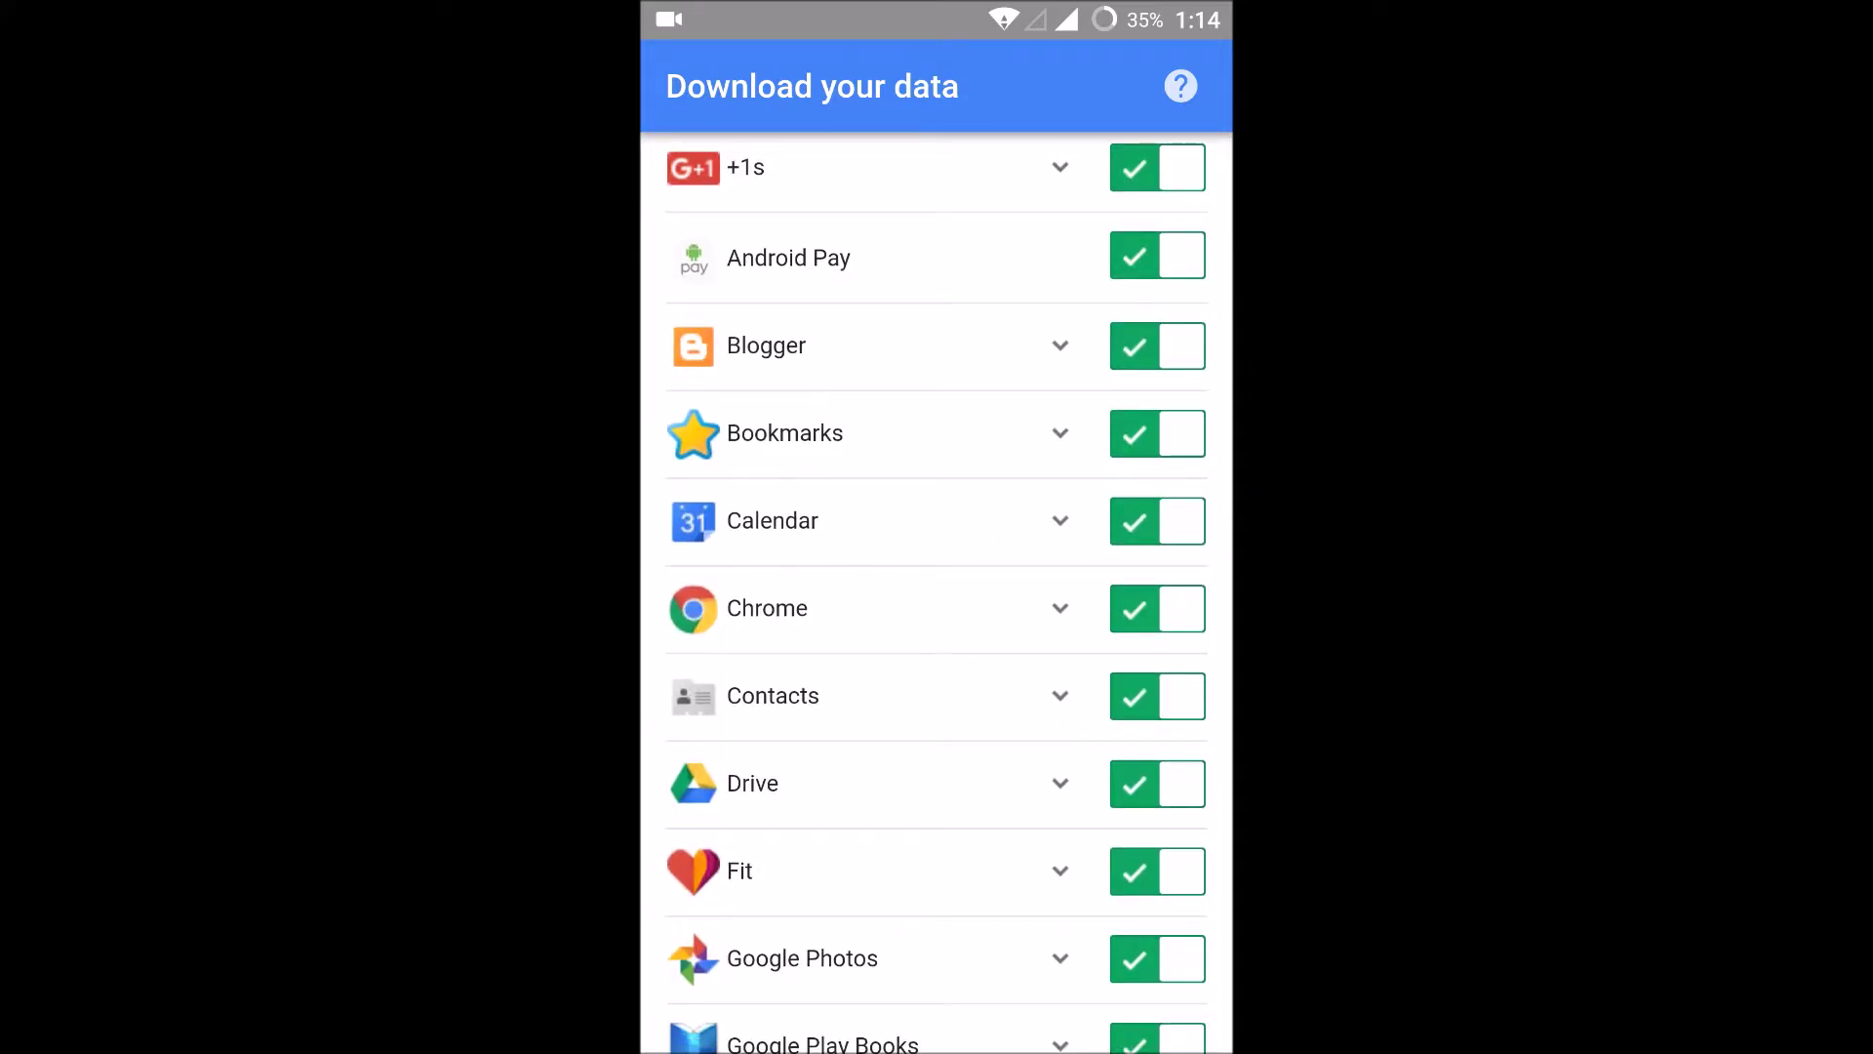
{"action": "left_click", "coordinate": [960, 602]}
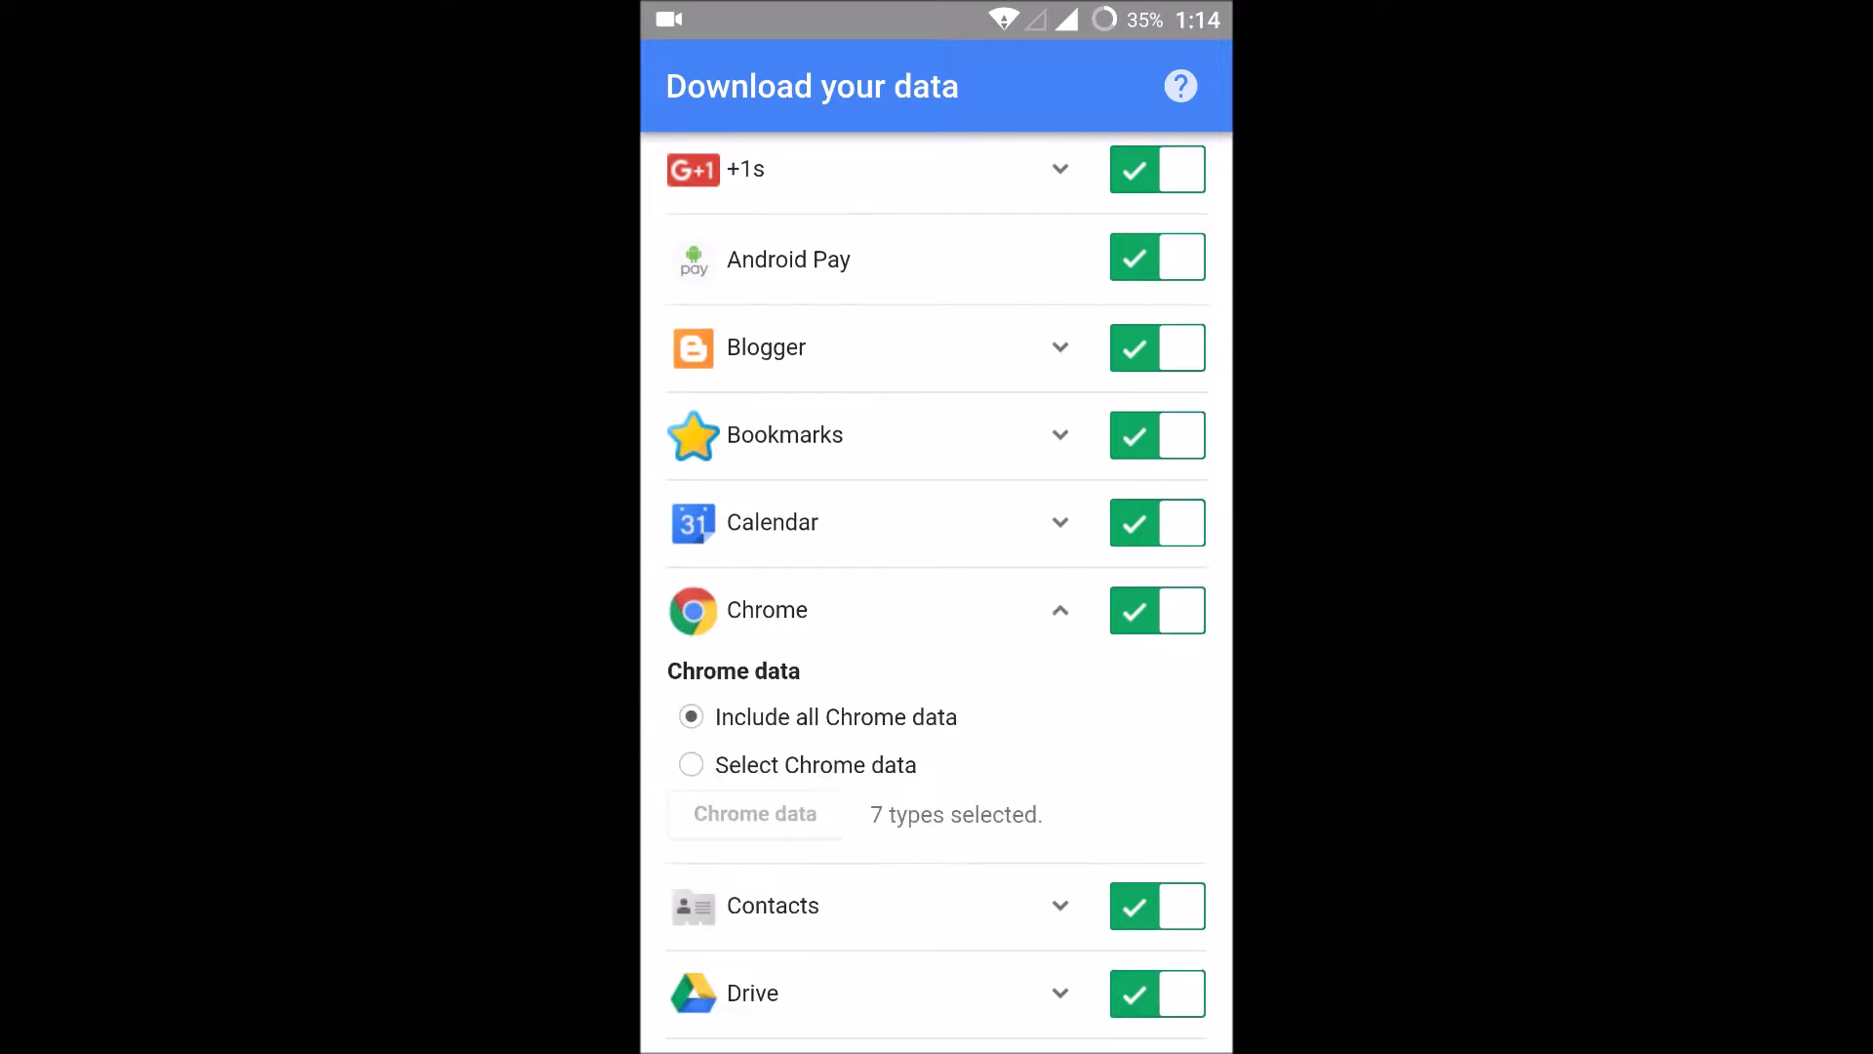
{"action": "left_click_drag", "start_coordinate": [970, 856], "coordinate": [1017, 452]}
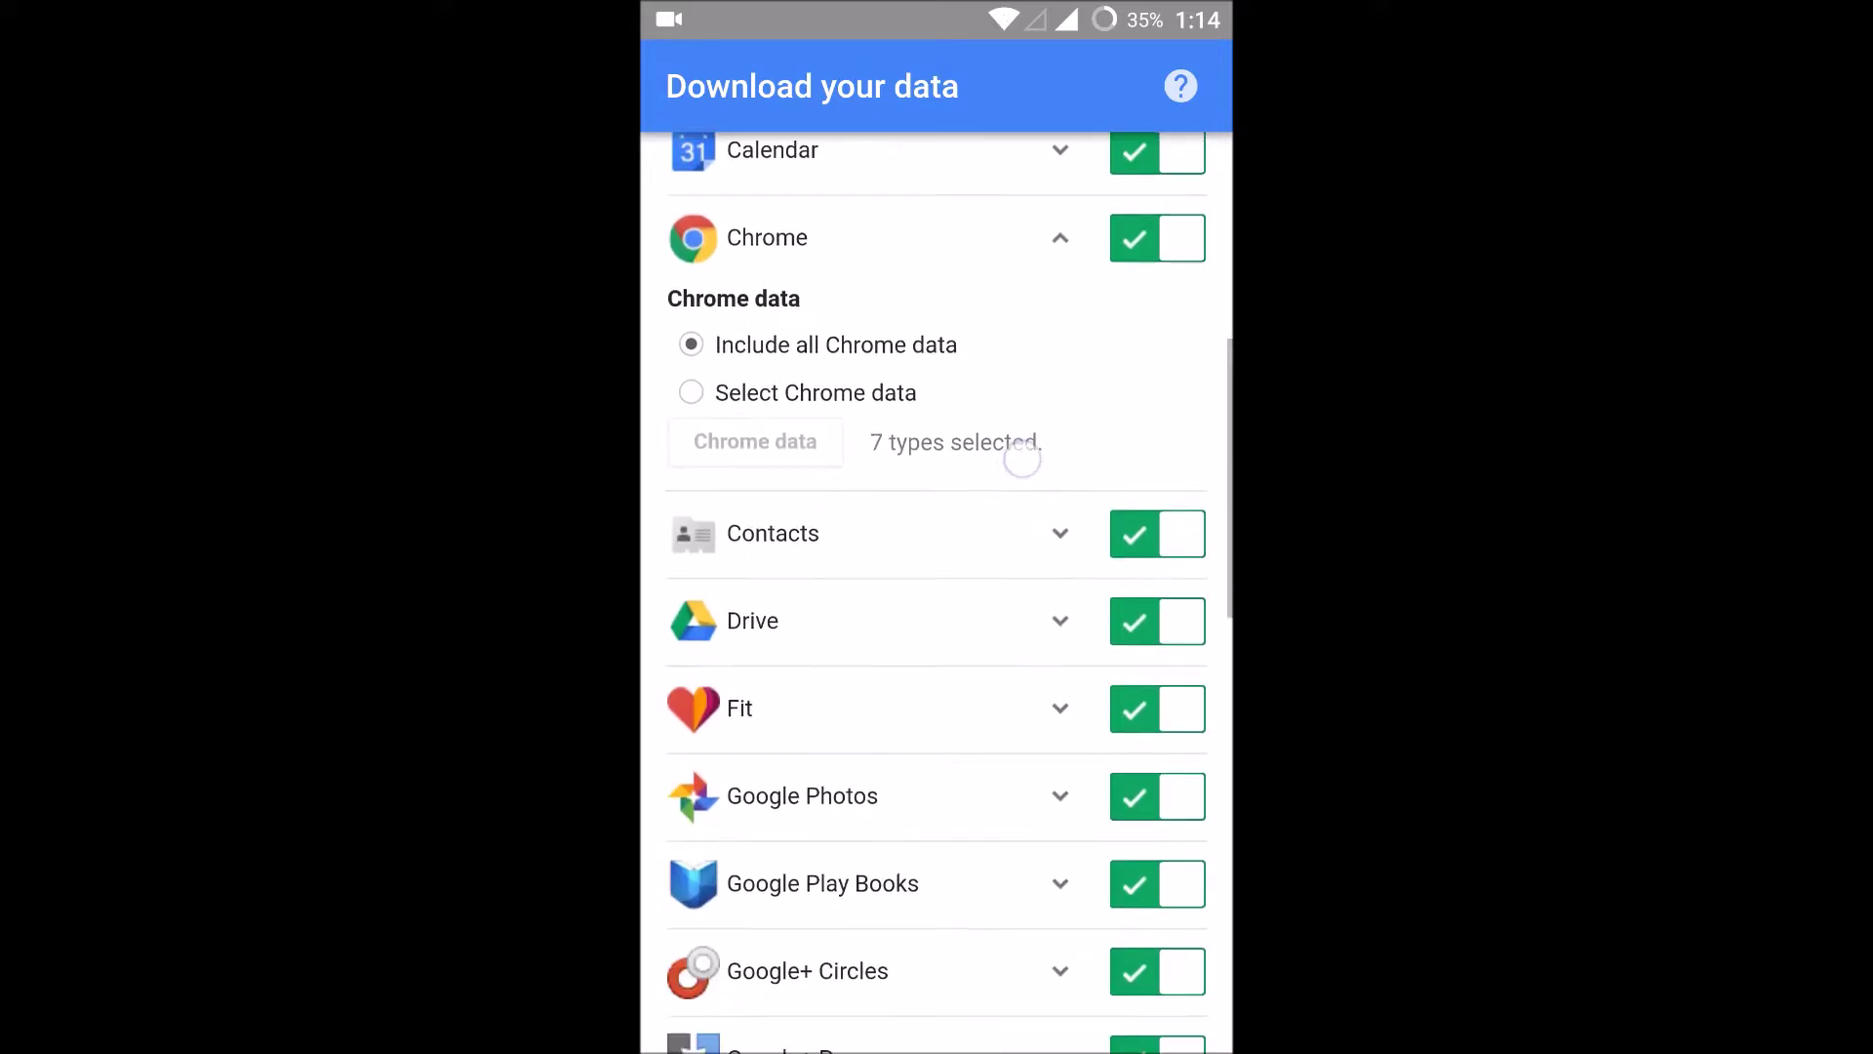
{"action": "left_click_drag", "start_coordinate": [993, 594], "coordinate": [1028, 313]}
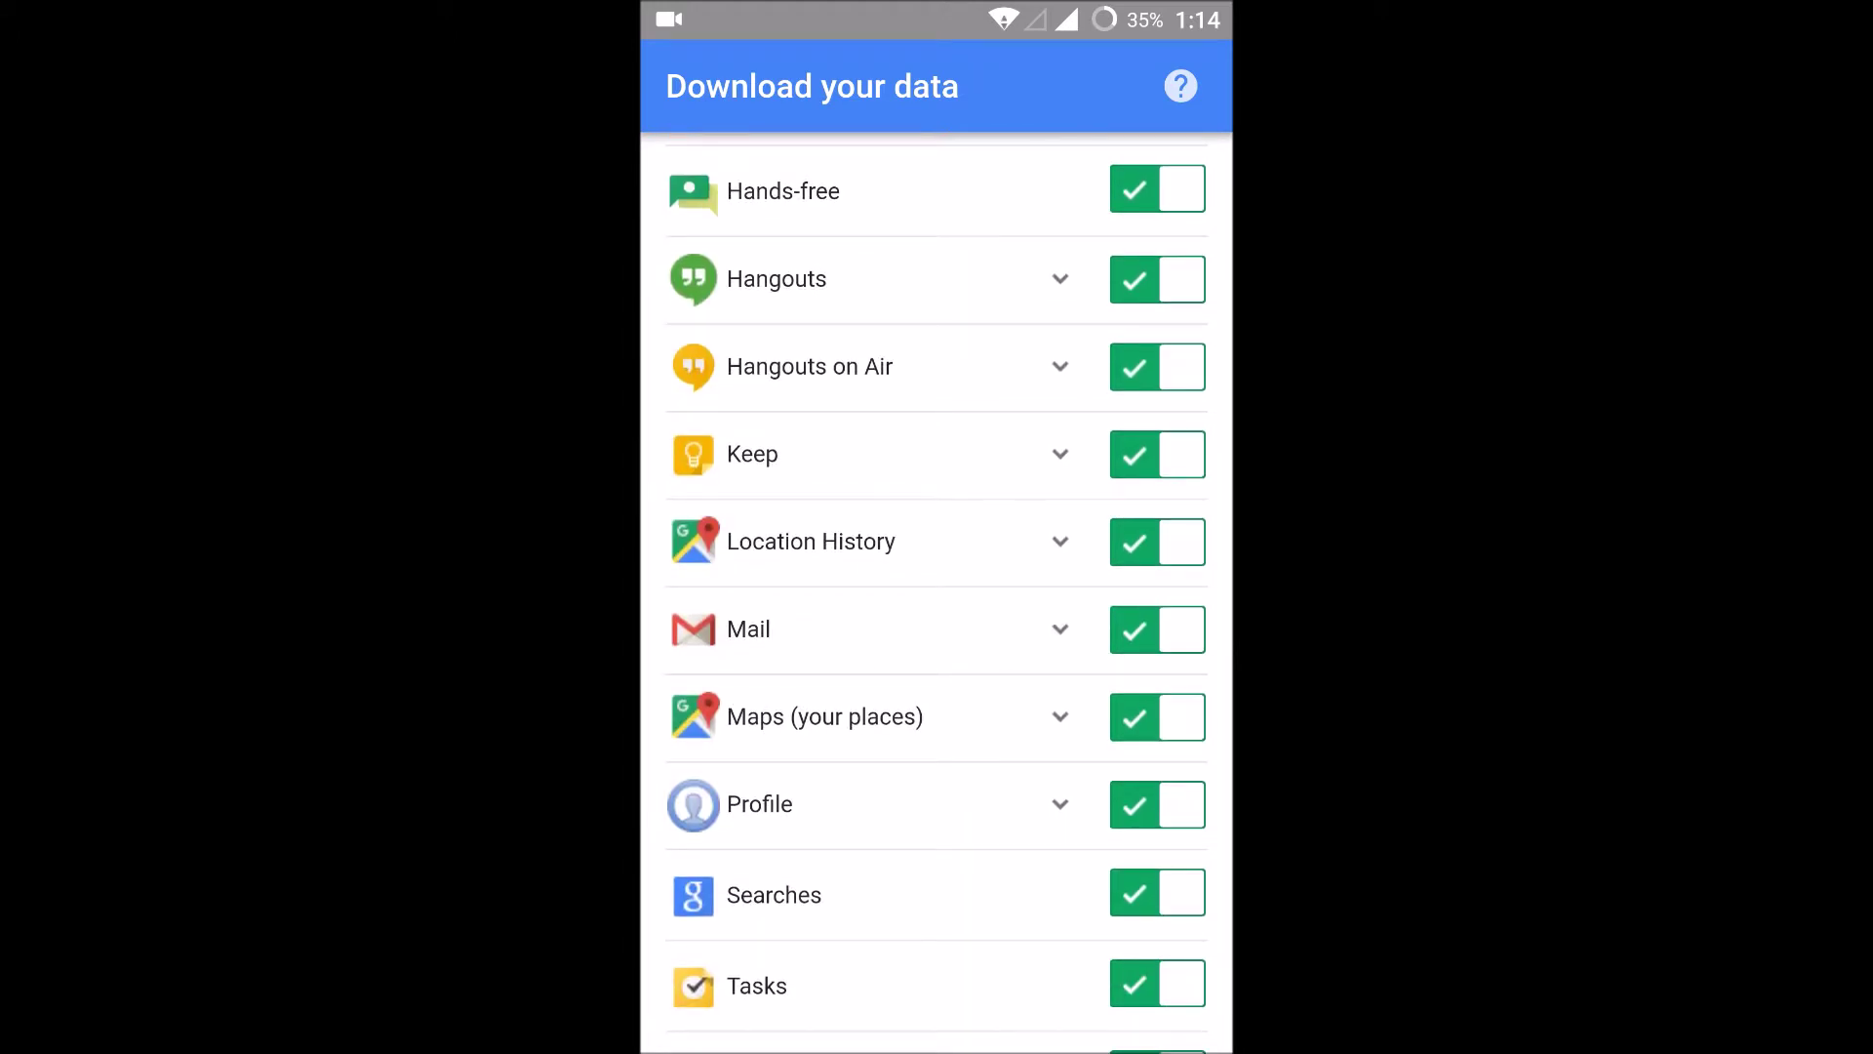
{"action": "left_click_drag", "start_coordinate": [910, 714], "coordinate": [949, 355]}
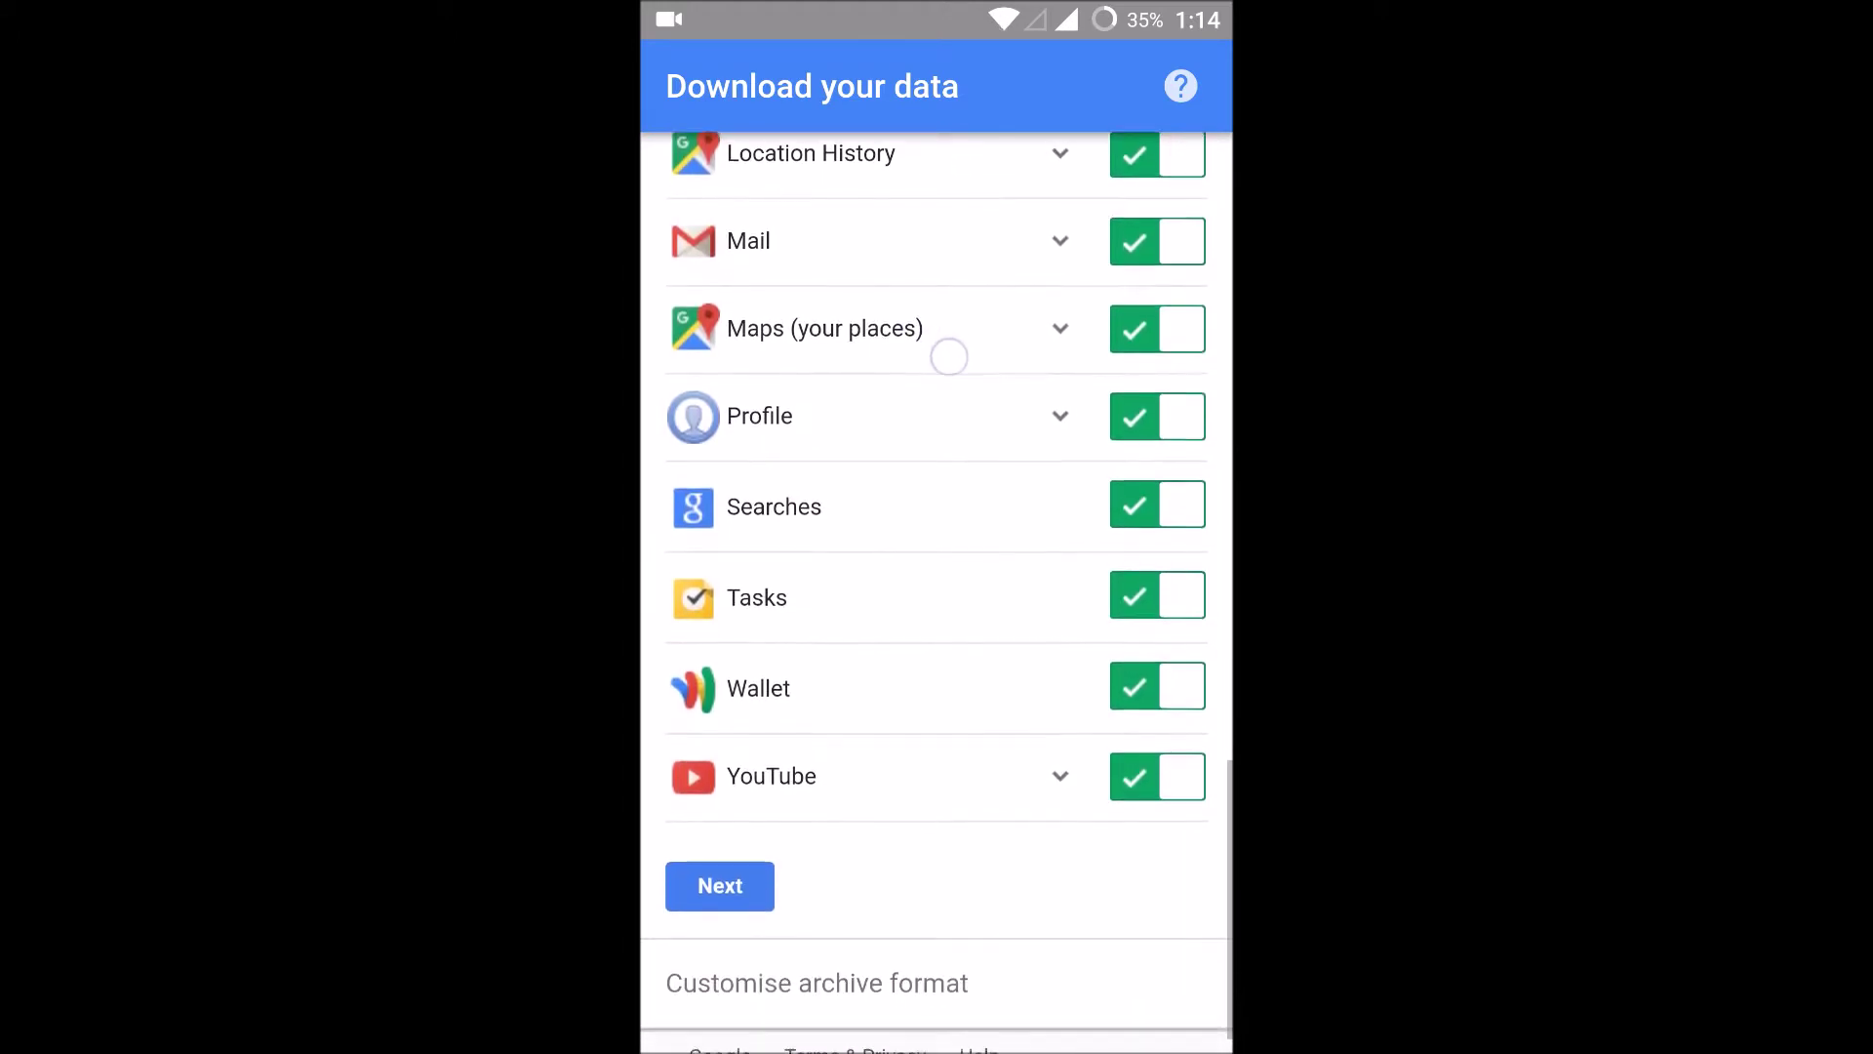
{"action": "left_click_drag", "start_coordinate": [948, 356], "coordinate": [950, 958]}
{"action": "left_click_drag", "start_coordinate": [951, 410], "coordinate": [949, 799]}
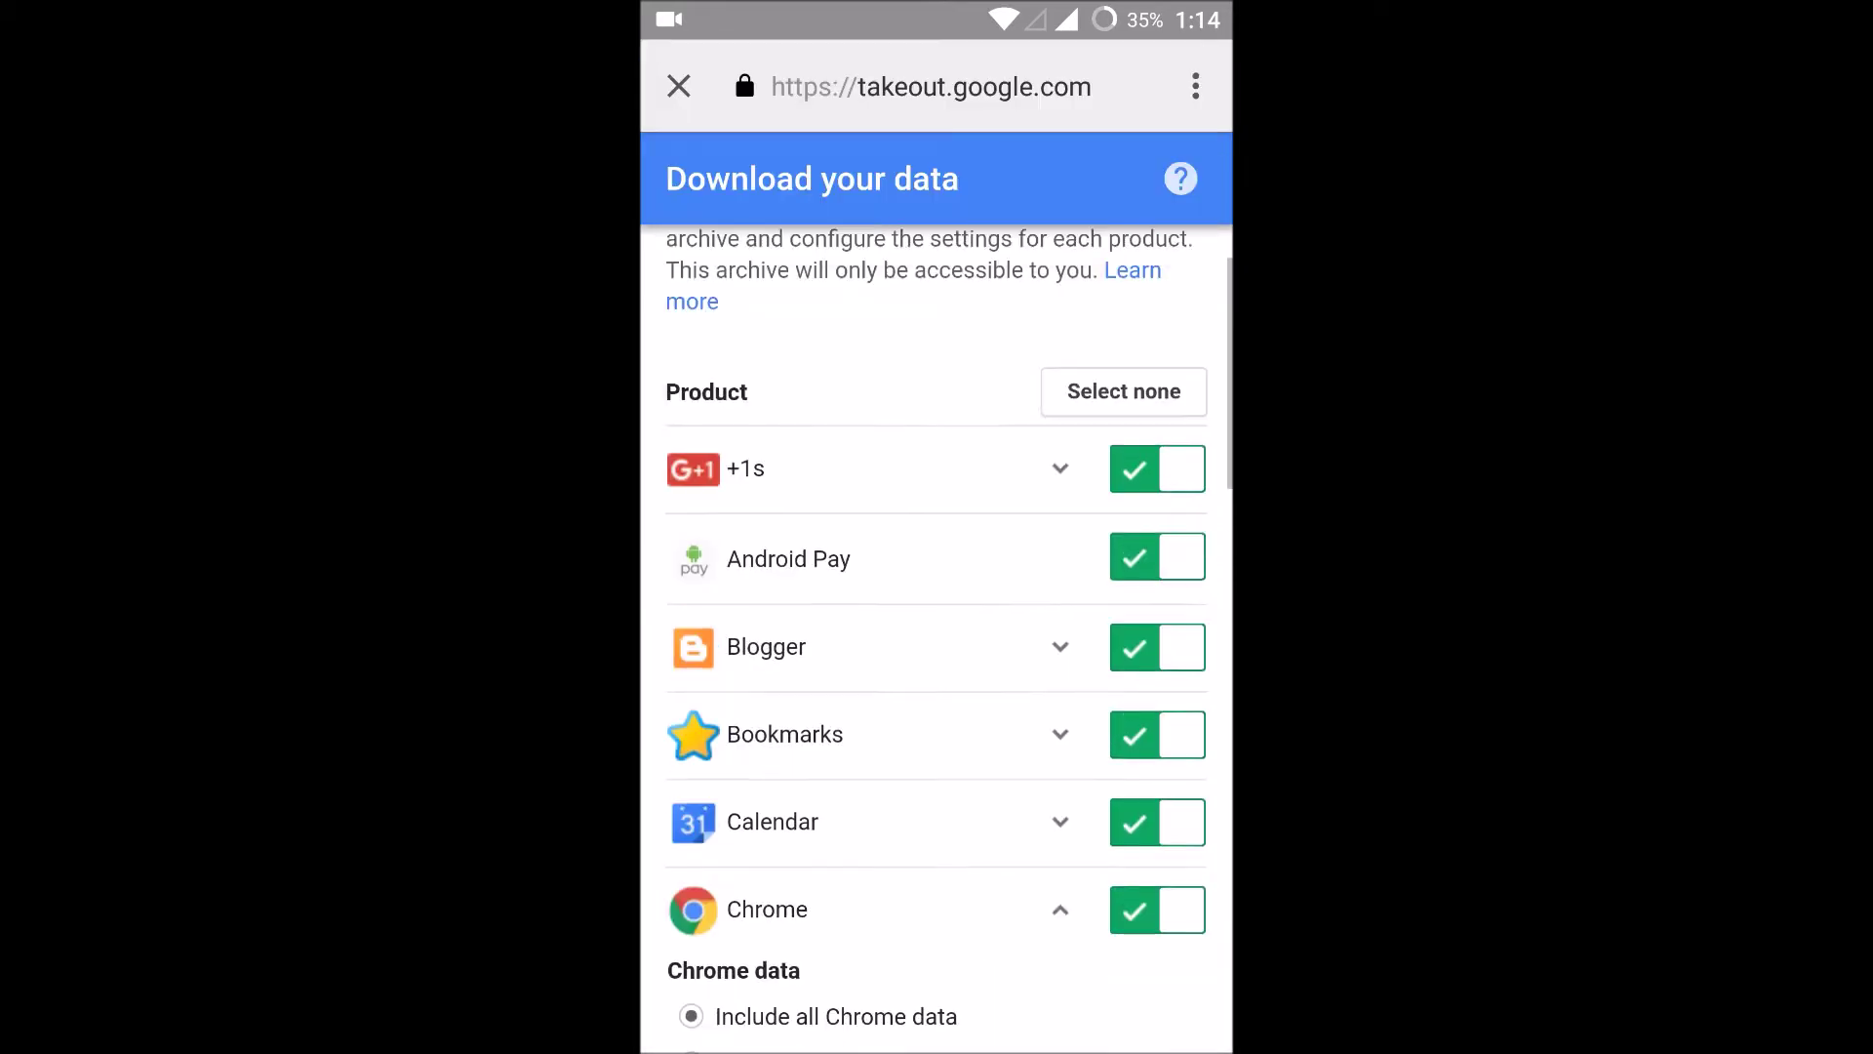
{"action": "left_click_drag", "start_coordinate": [967, 623], "coordinate": [966, 889]}
Deselect all products, then include Google Photos in the archive
{"action": "left_click", "coordinate": [1122, 798]}
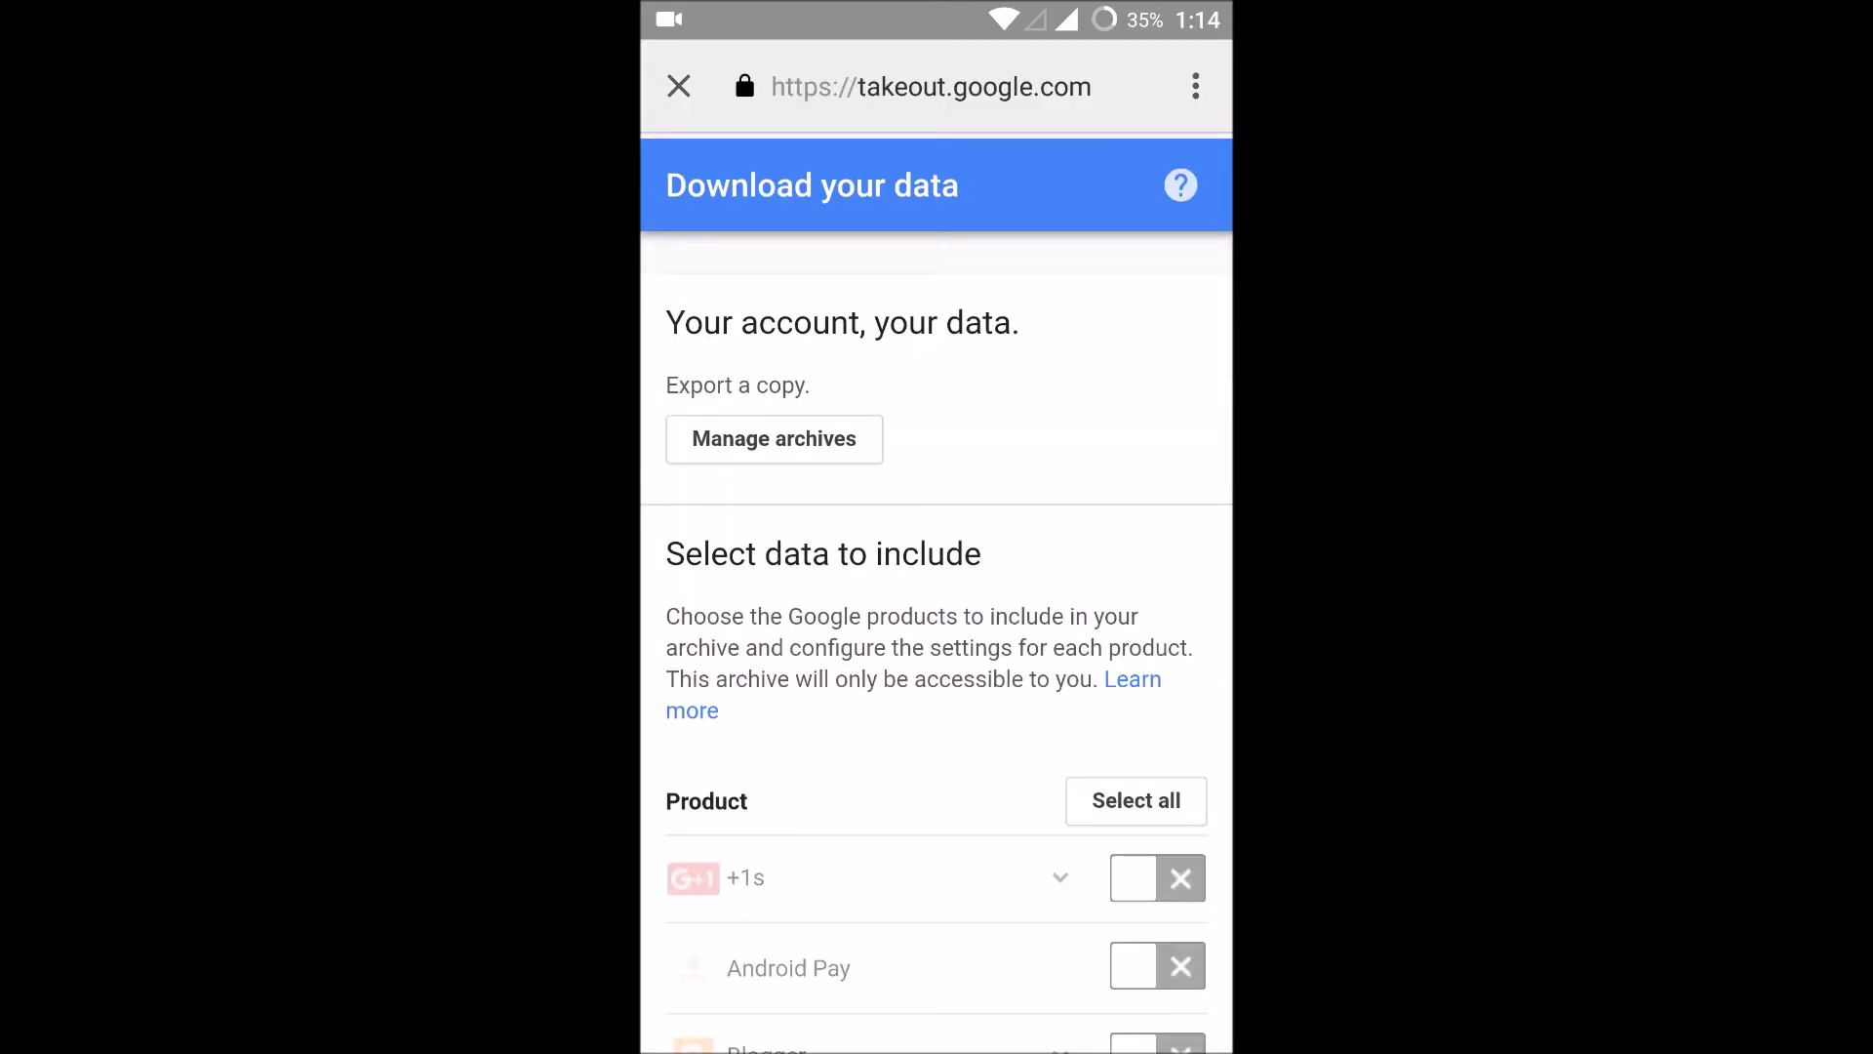
{"action": "left_click_drag", "start_coordinate": [966, 688], "coordinate": [967, 294]}
{"action": "left_click_drag", "start_coordinate": [944, 923], "coordinate": [1024, 641]}
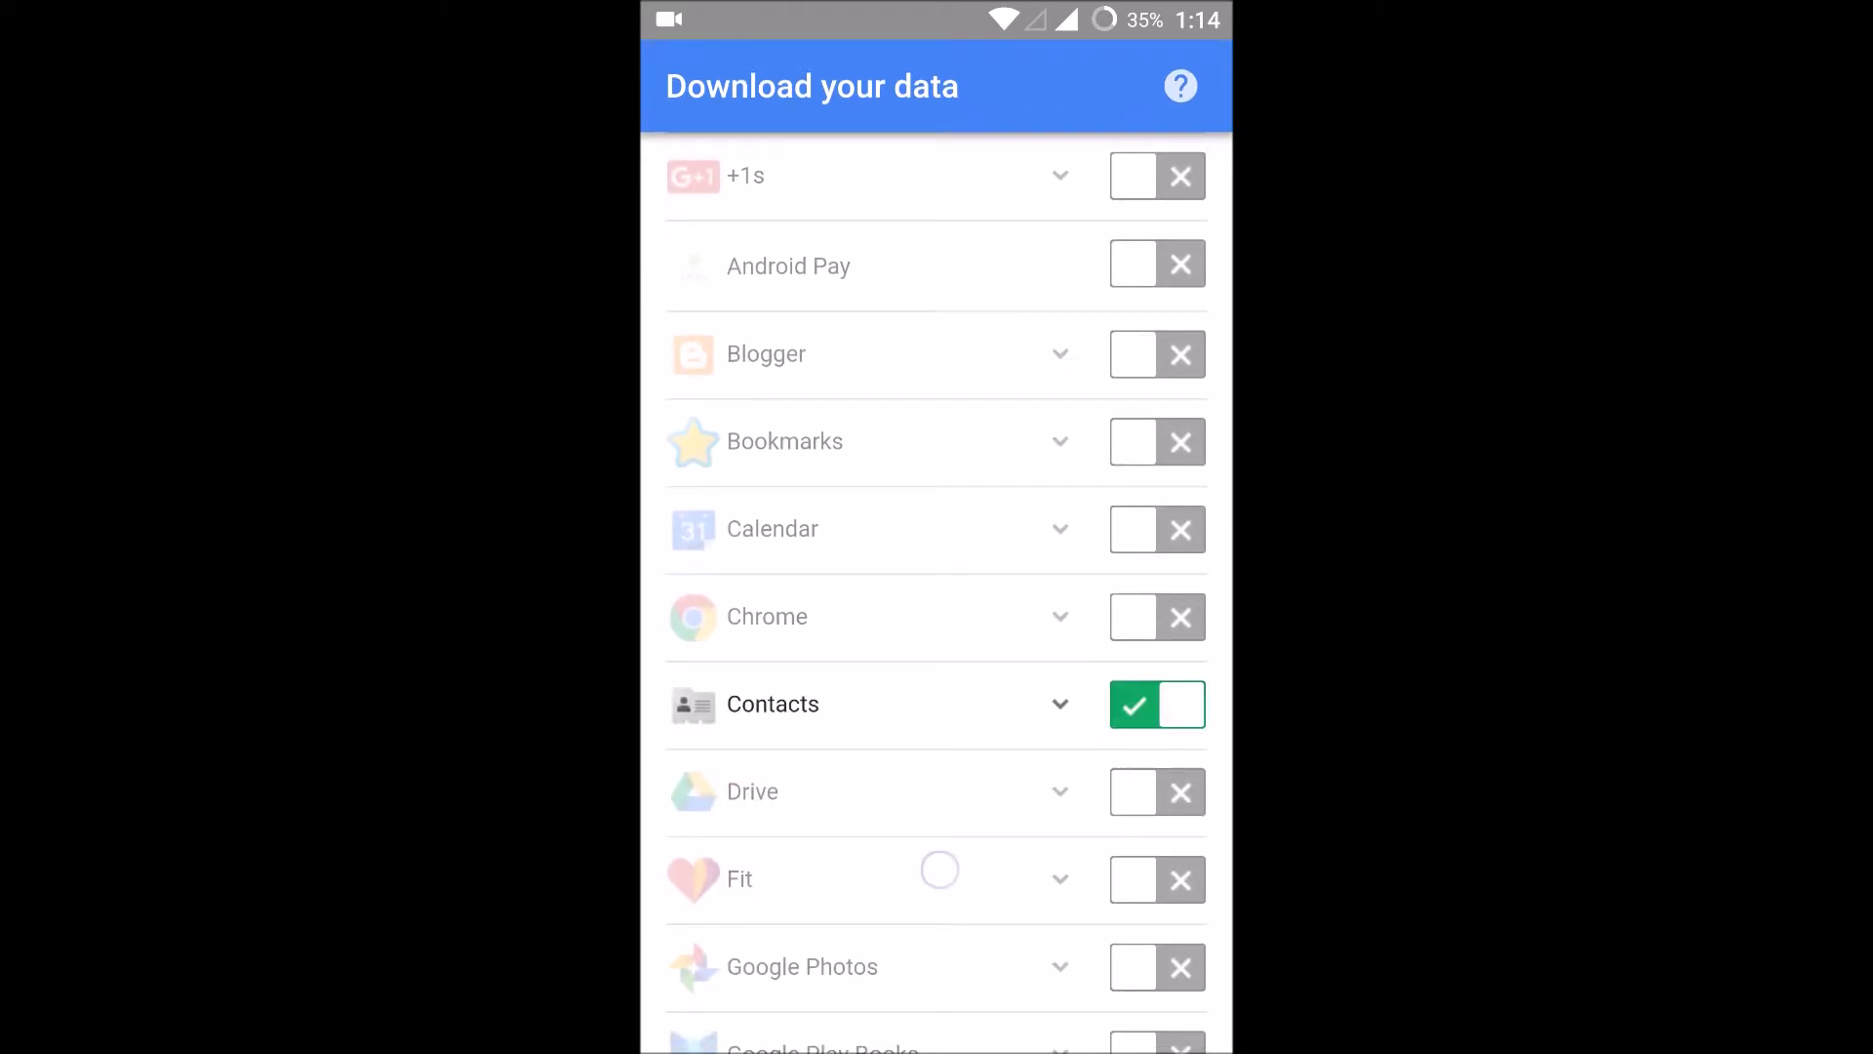
{"action": "left_click_drag", "start_coordinate": [937, 864], "coordinate": [996, 599]}
{"action": "left_click", "coordinate": [1127, 636]}
{"action": "mouse_move", "coordinate": [951, 893]}
{"action": "left_mouse_down"}
{"action": "mouse_move", "coordinate": [1024, 670]}
{"action": "mouse_move", "coordinate": [1032, 570]}
{"action": "left_mouse_up"}
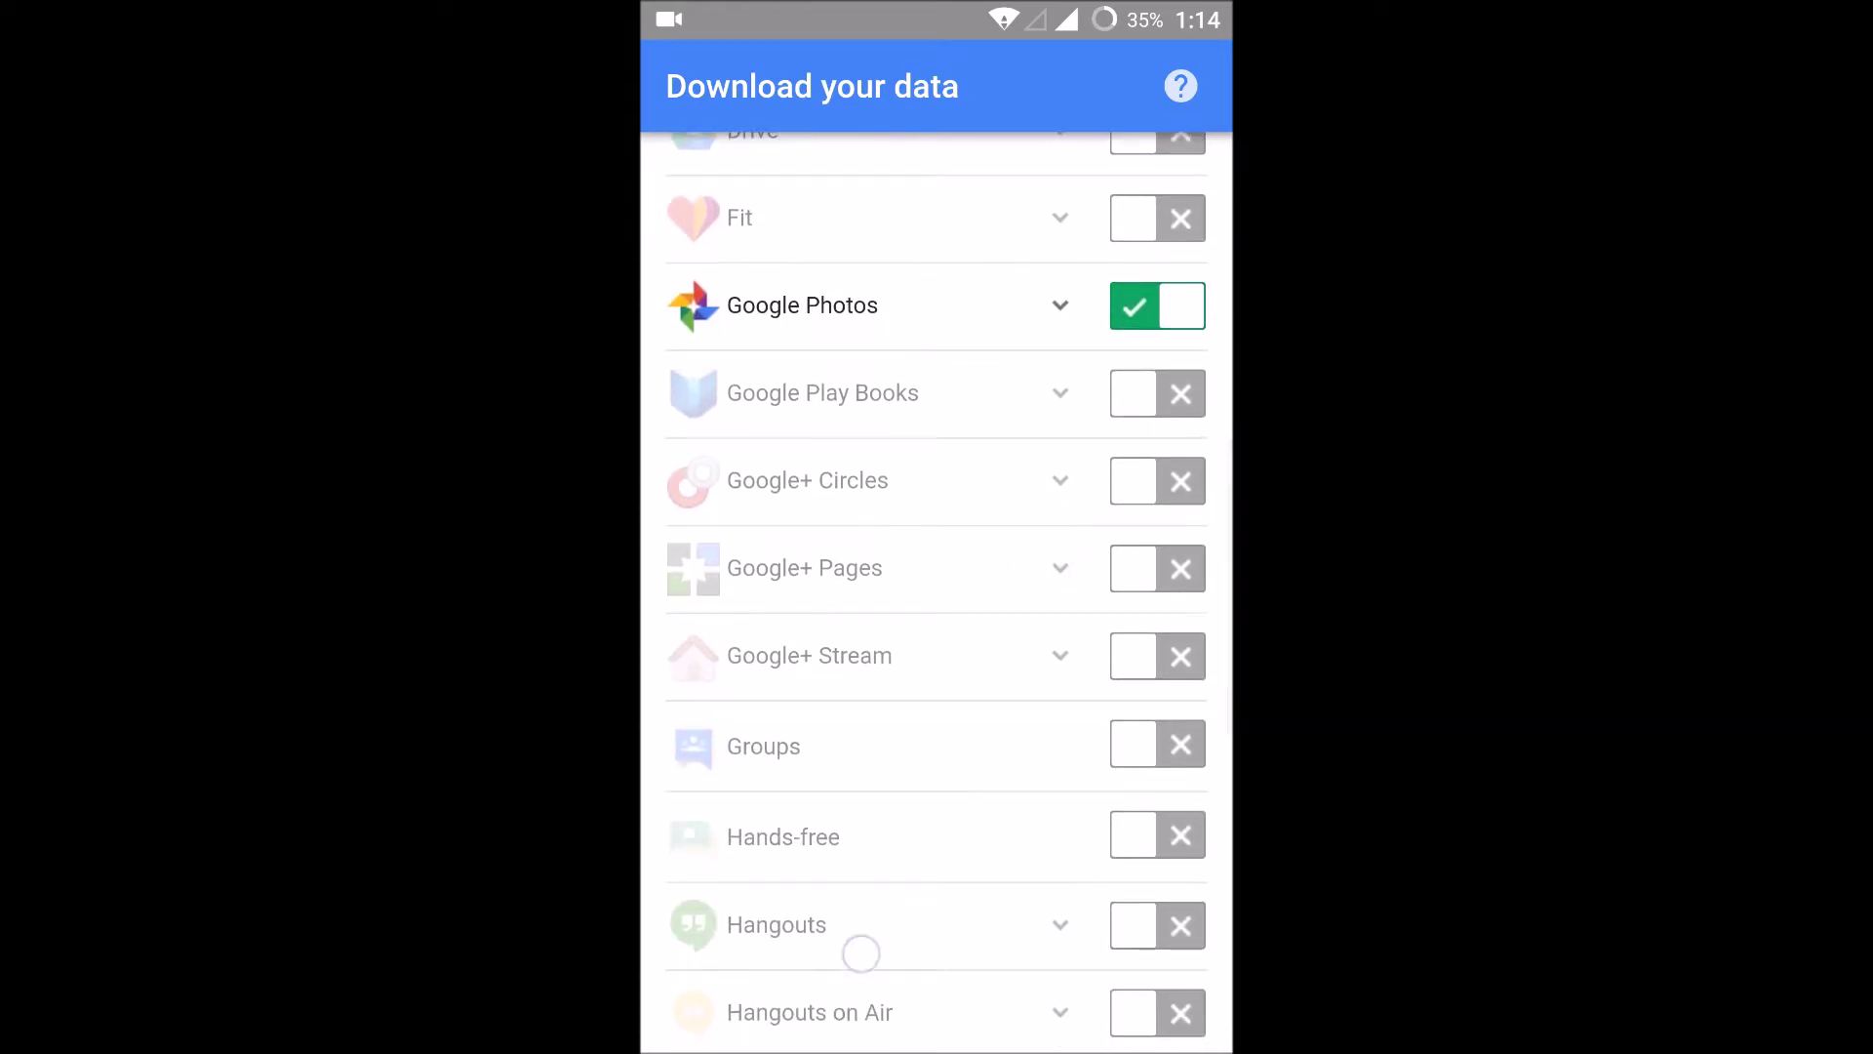
Include Location History, Maps (your places) and Mail in the archive
{"action": "left_click_drag", "start_coordinate": [860, 952], "coordinate": [1083, 535]}
{"action": "left_click_drag", "start_coordinate": [1043, 829], "coordinate": [1048, 658]}
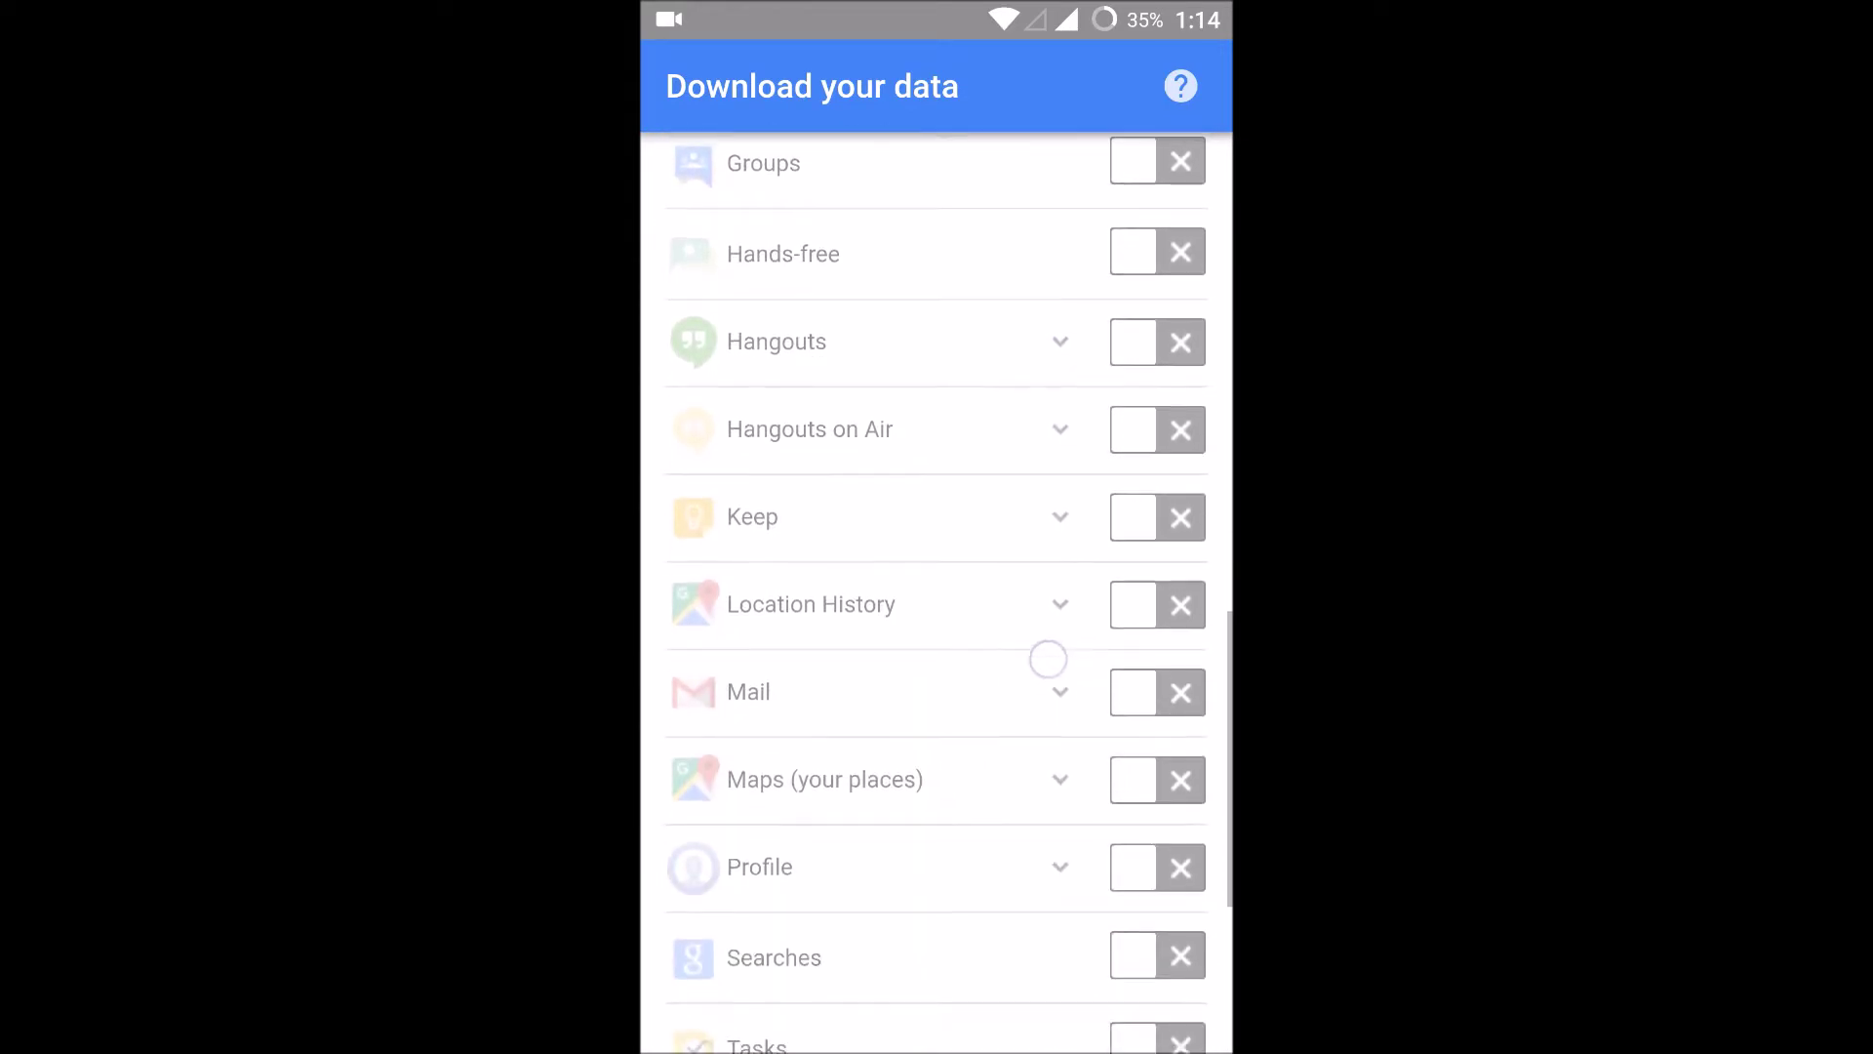
{"action": "left_click", "coordinate": [1149, 603]}
{"action": "left_click_drag", "start_coordinate": [958, 866], "coordinate": [992, 704]}
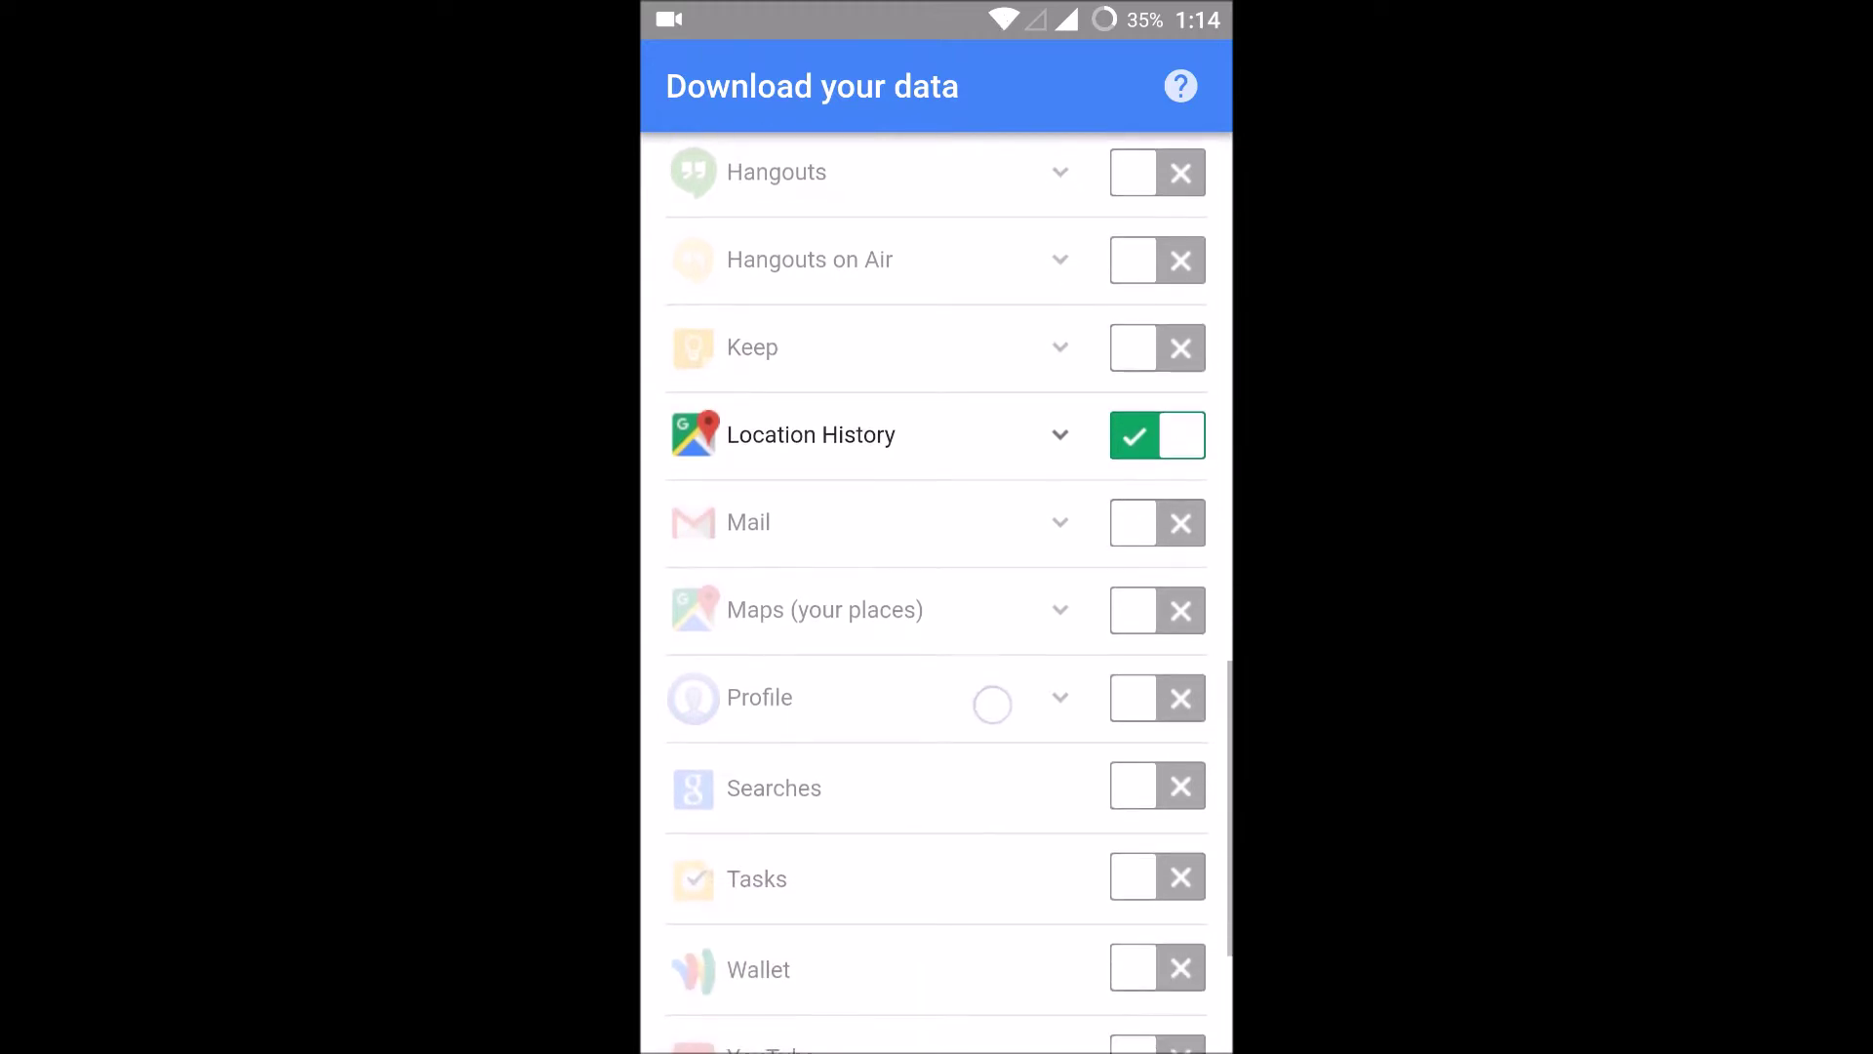
{"action": "left_click", "coordinate": [1156, 609]}
{"action": "mouse_move", "coordinate": [979, 854]}
{"action": "left_mouse_down"}
{"action": "mouse_move", "coordinate": [979, 703]}
{"action": "mouse_move", "coordinate": [1020, 601]}
{"action": "mouse_move", "coordinate": [995, 961]}
{"action": "left_mouse_up"}
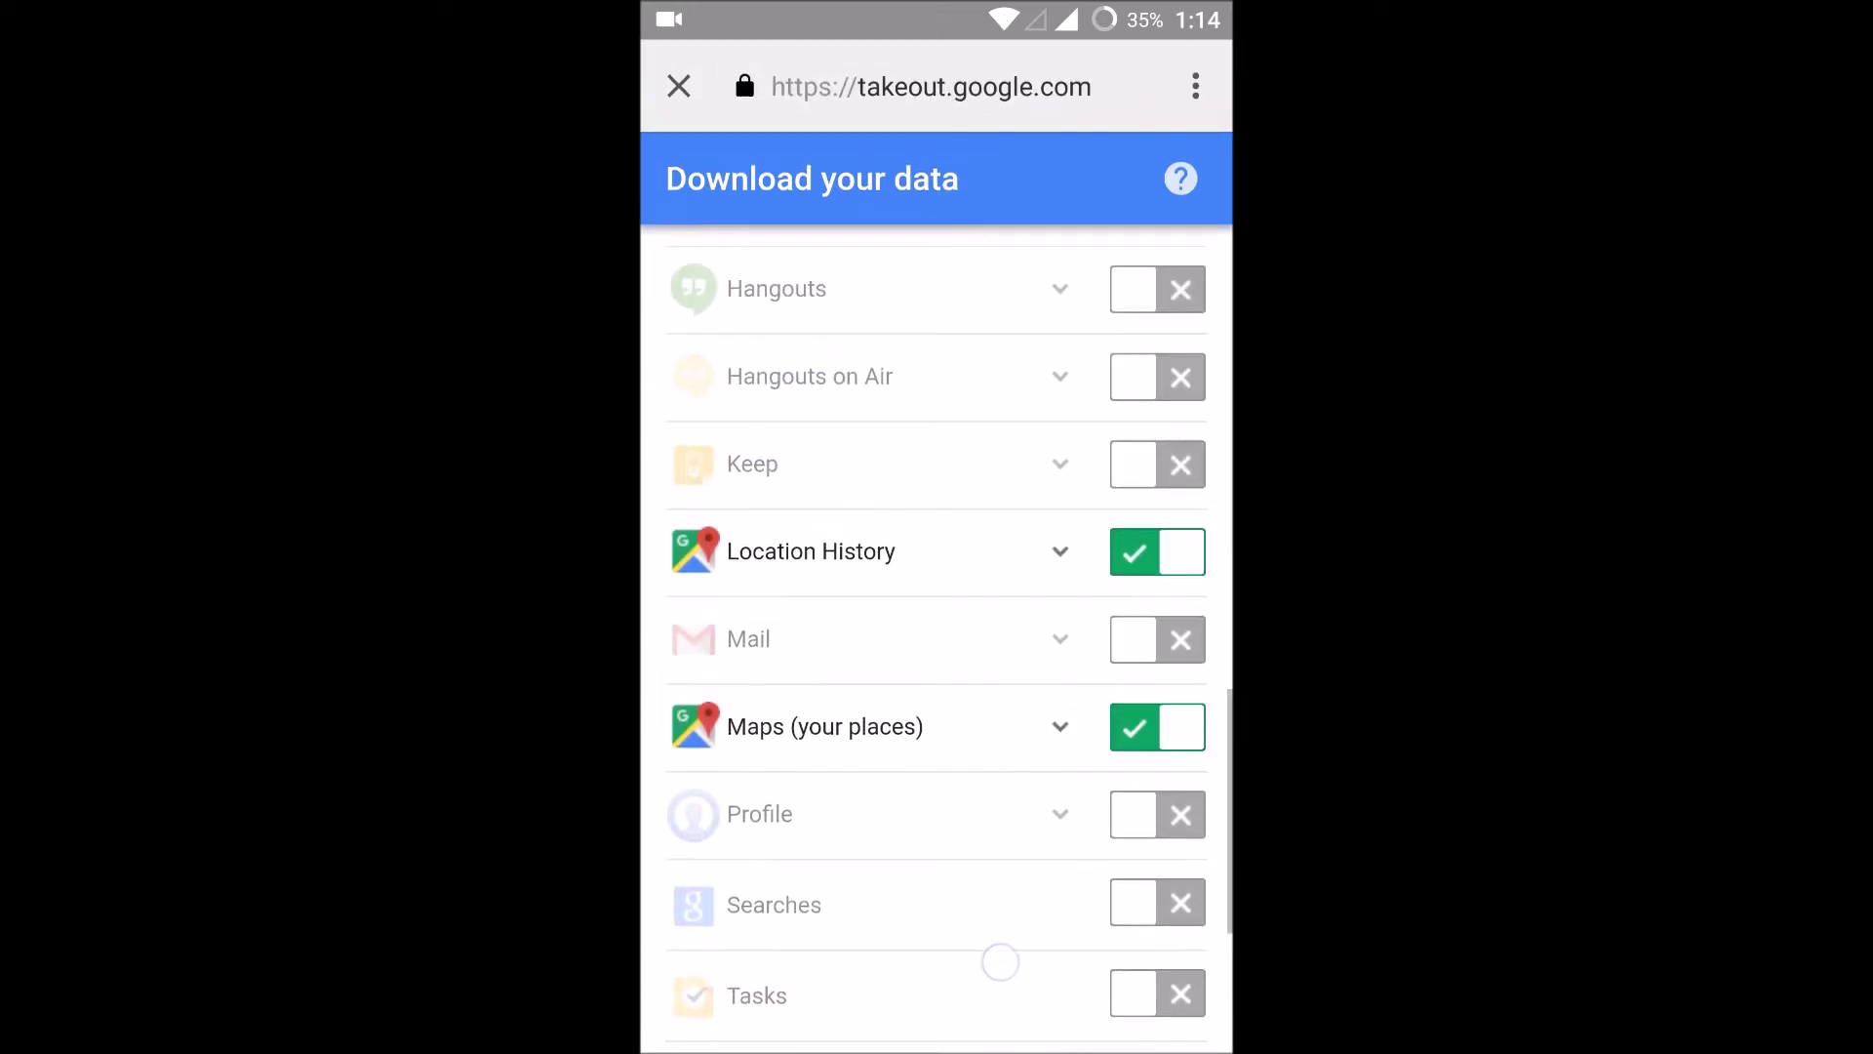
{"action": "left_click", "coordinate": [1149, 649]}
Review the product selection and continue to the archive format settings
{"action": "left_click_drag", "start_coordinate": [959, 395], "coordinate": [950, 824]}
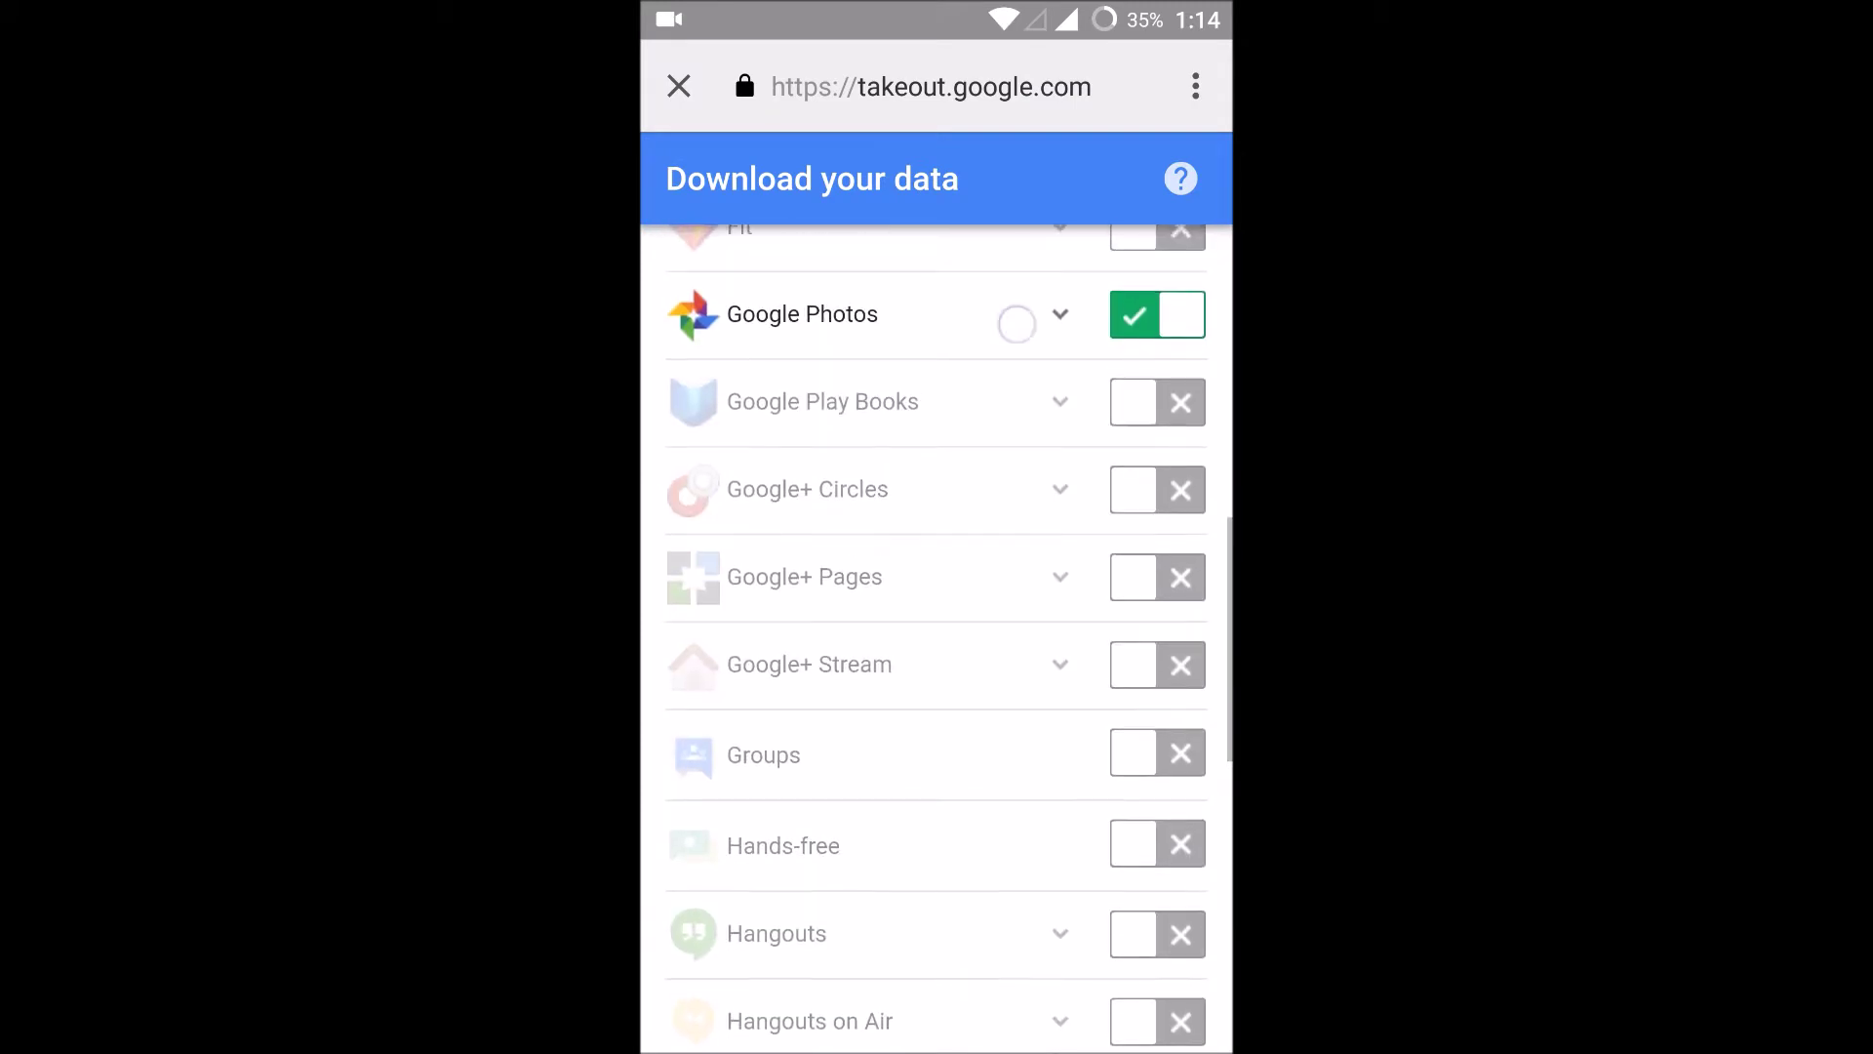
{"action": "left_click_drag", "start_coordinate": [1016, 322], "coordinate": [996, 920]}
{"action": "left_click_drag", "start_coordinate": [1030, 532], "coordinate": [1003, 959]}
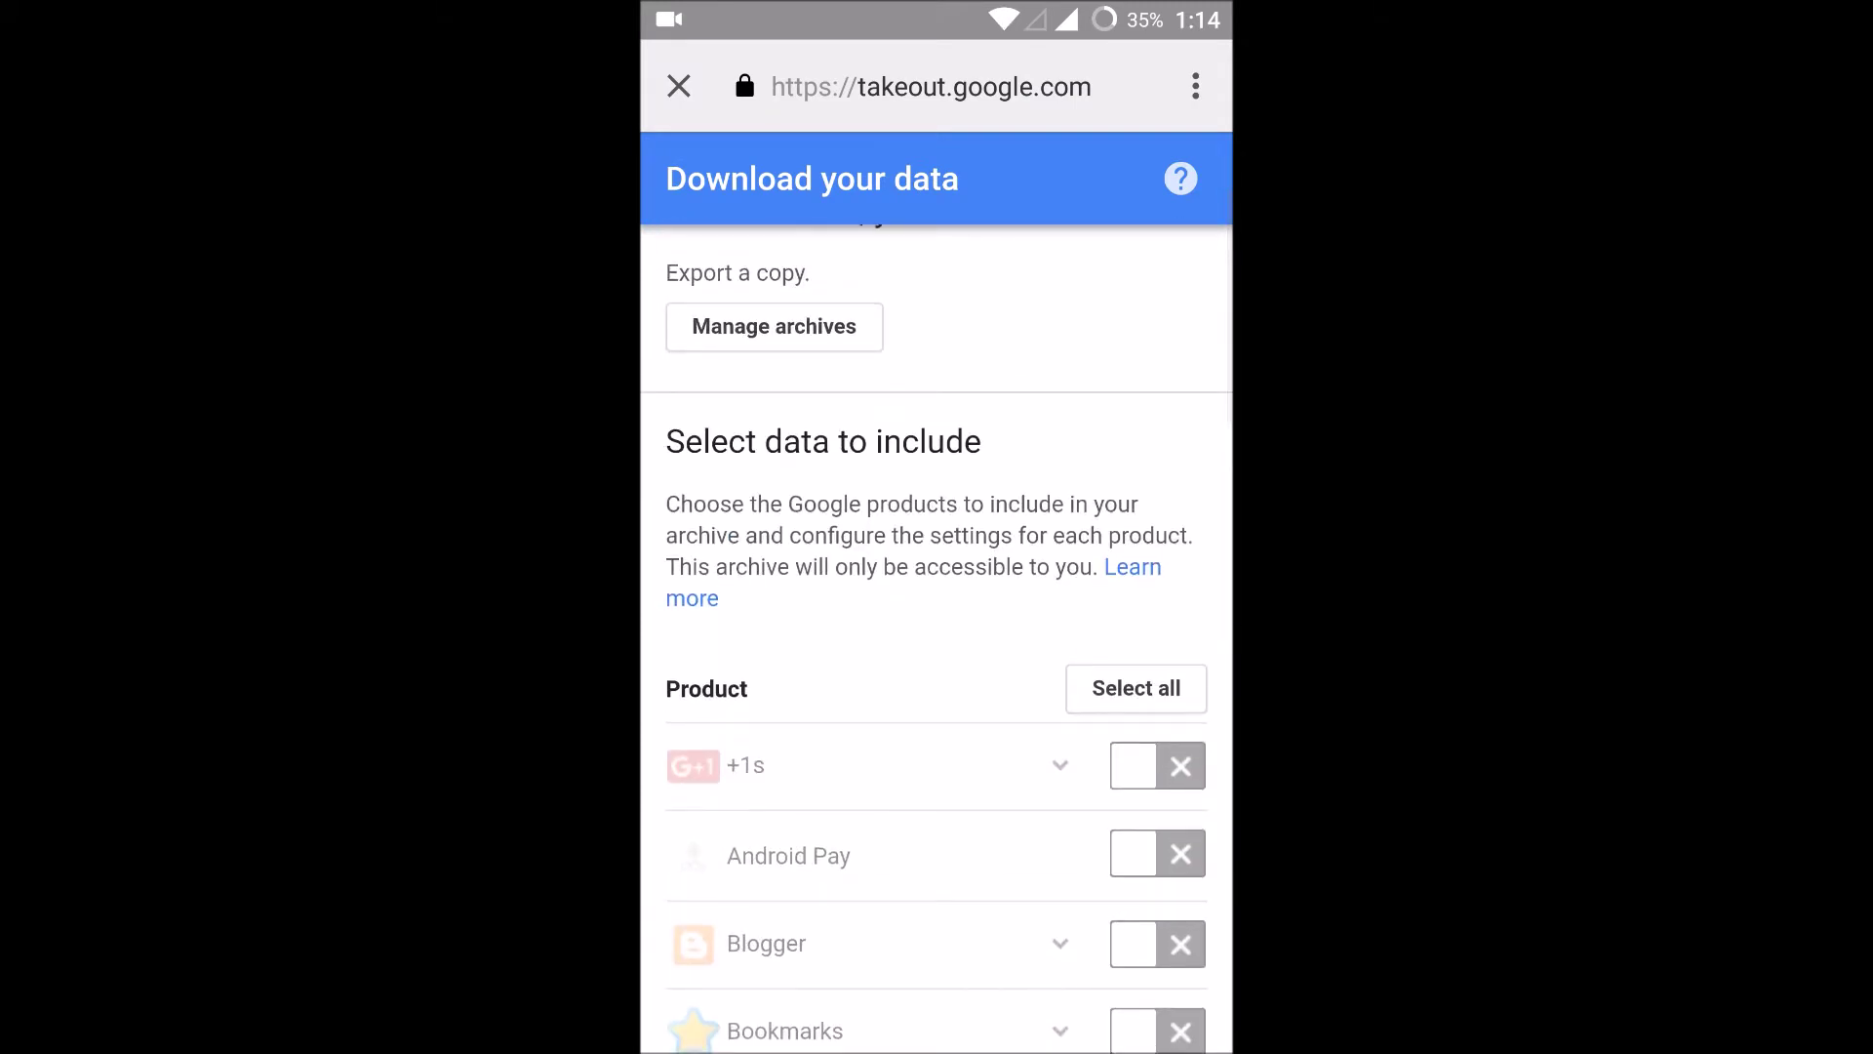
{"action": "left_click_drag", "start_coordinate": [1042, 521], "coordinate": [1054, 597]}
{"action": "left_click_drag", "start_coordinate": [1038, 773], "coordinate": [1024, 292]}
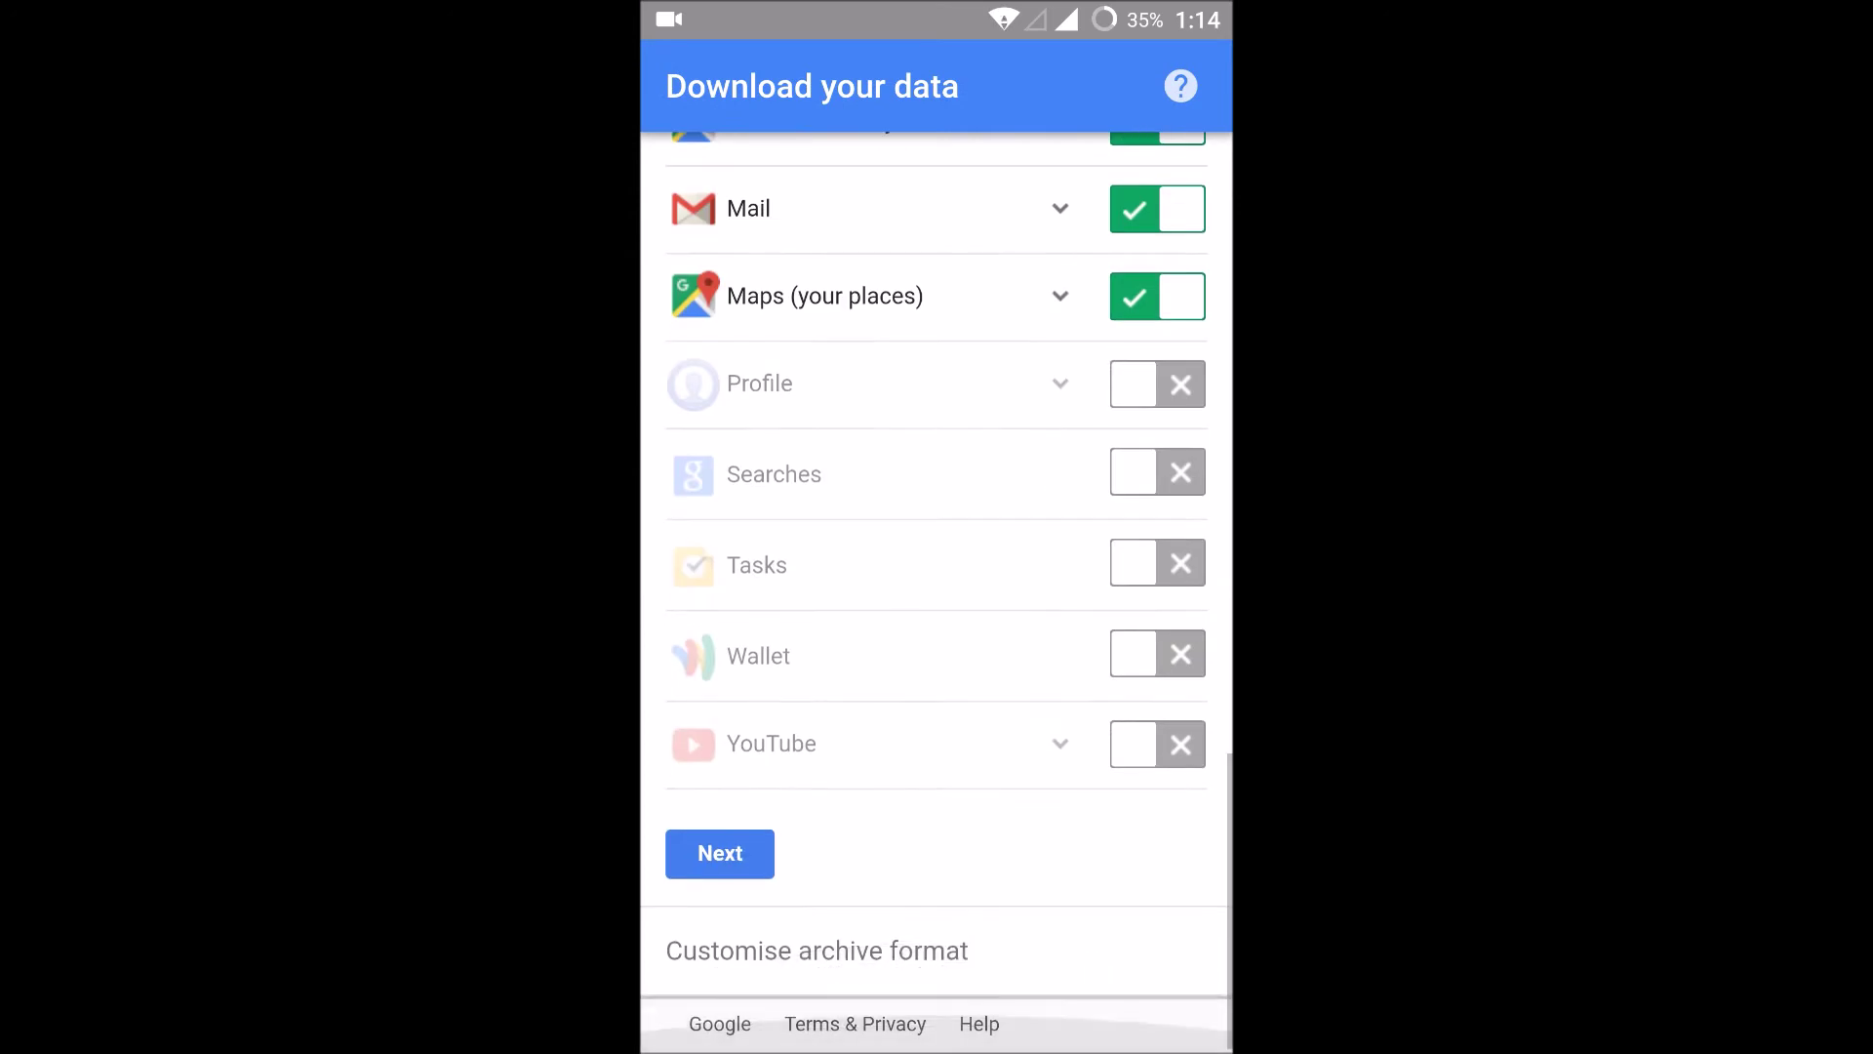
{"action": "left_click", "coordinate": [739, 856]}
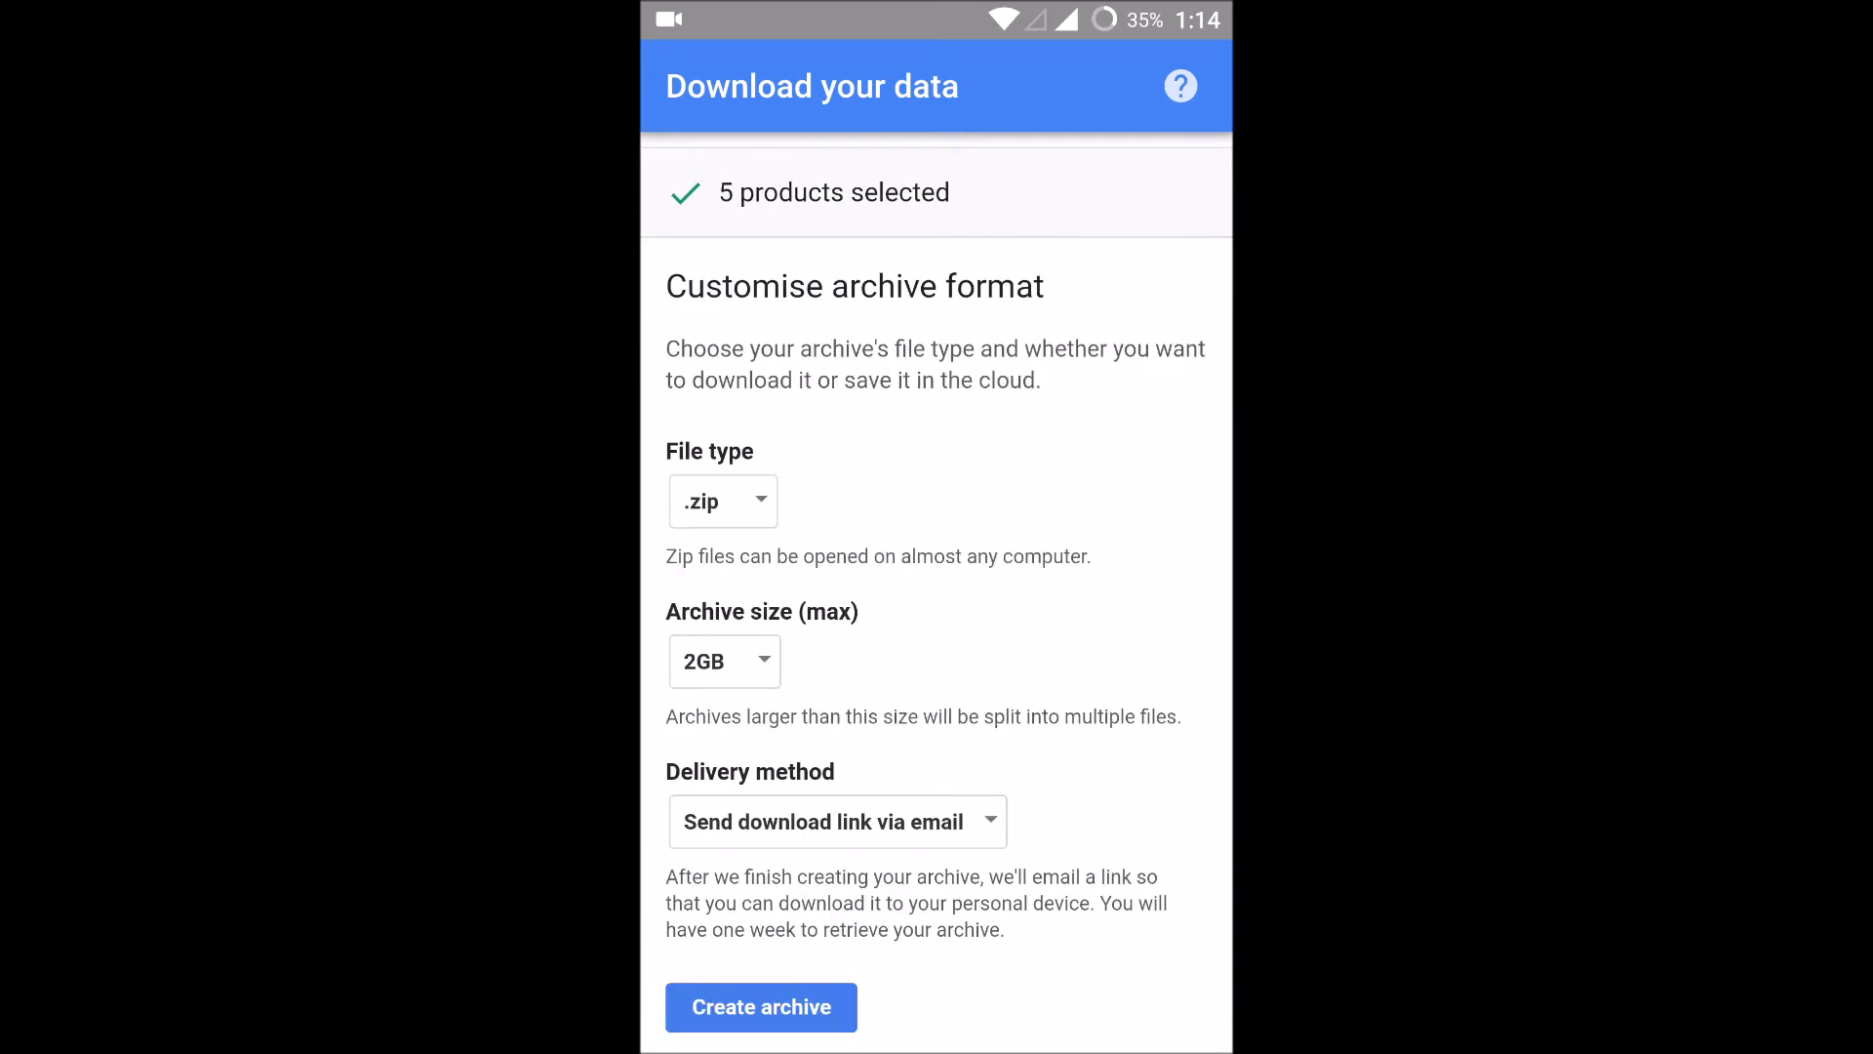
Create the archive as a 2GB .zip with the download link sent by email
{"action": "left_click", "coordinate": [827, 998]}
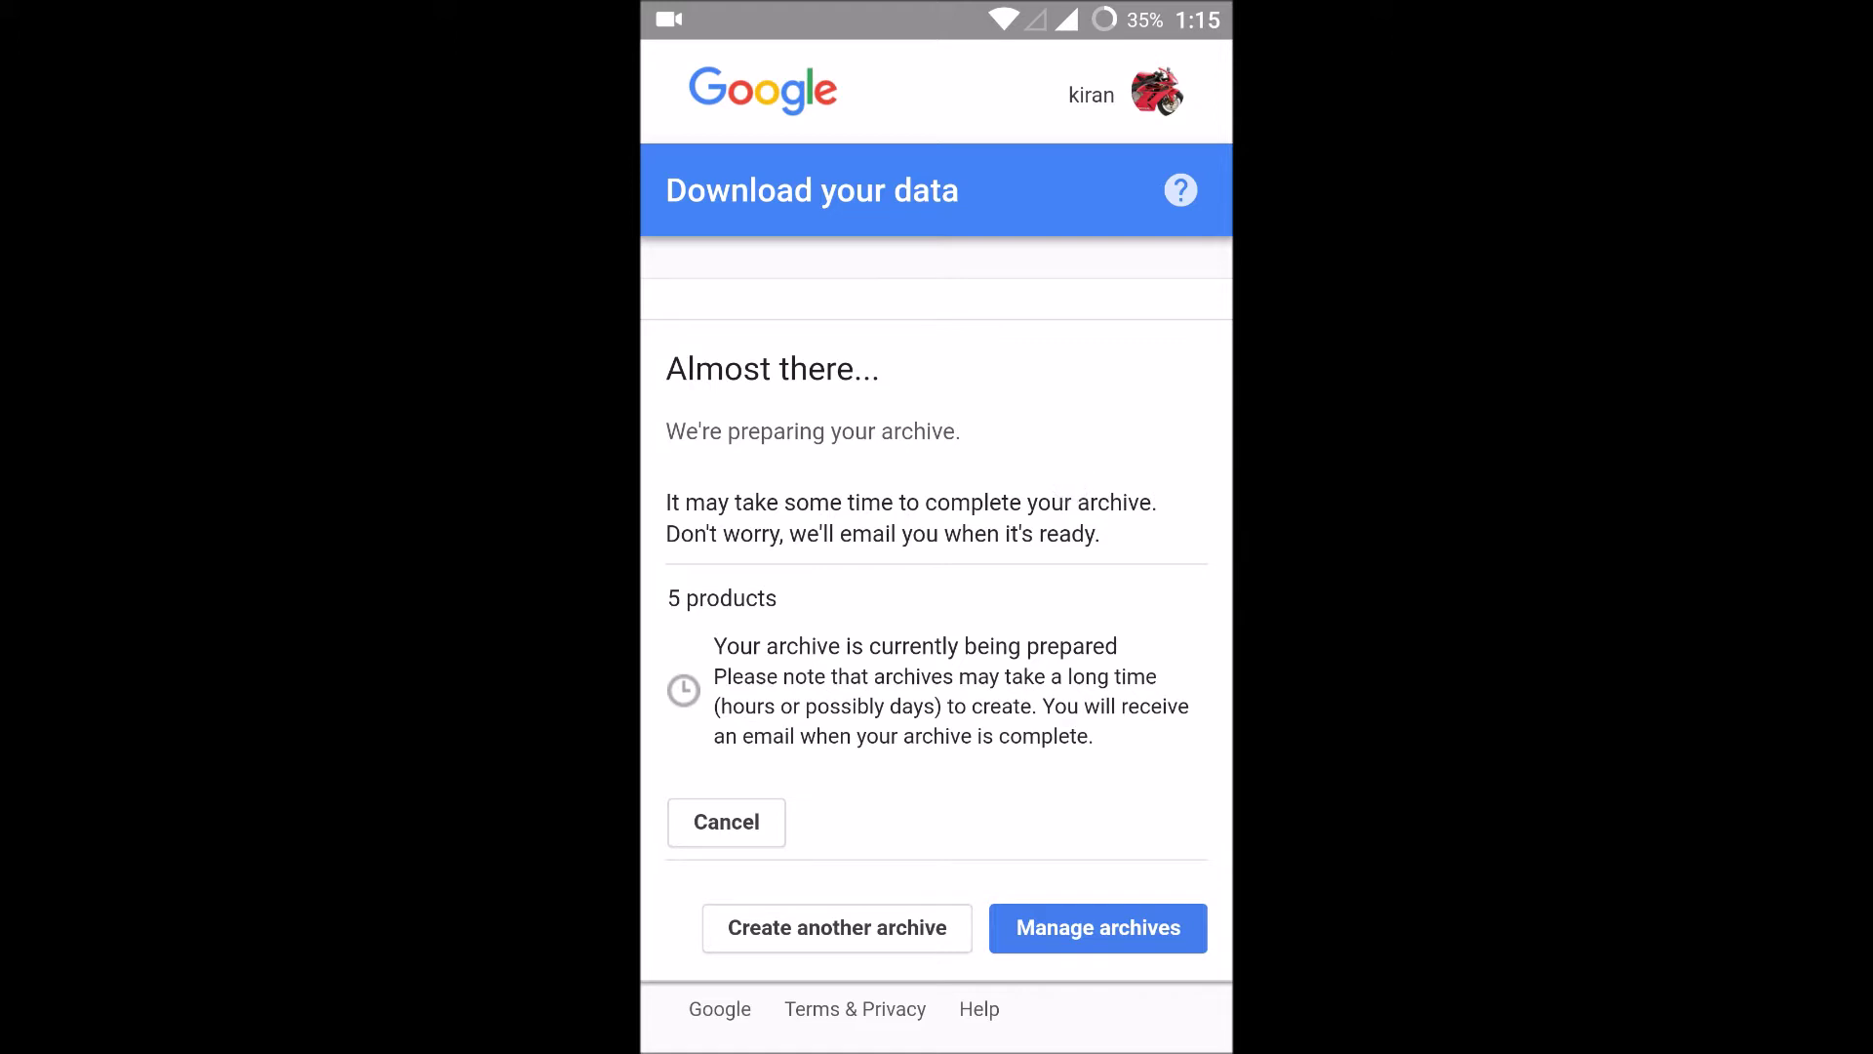
{"action": "scroll", "coordinate": [937, 542], "scroll_direction": "up", "scroll_amount": 2}
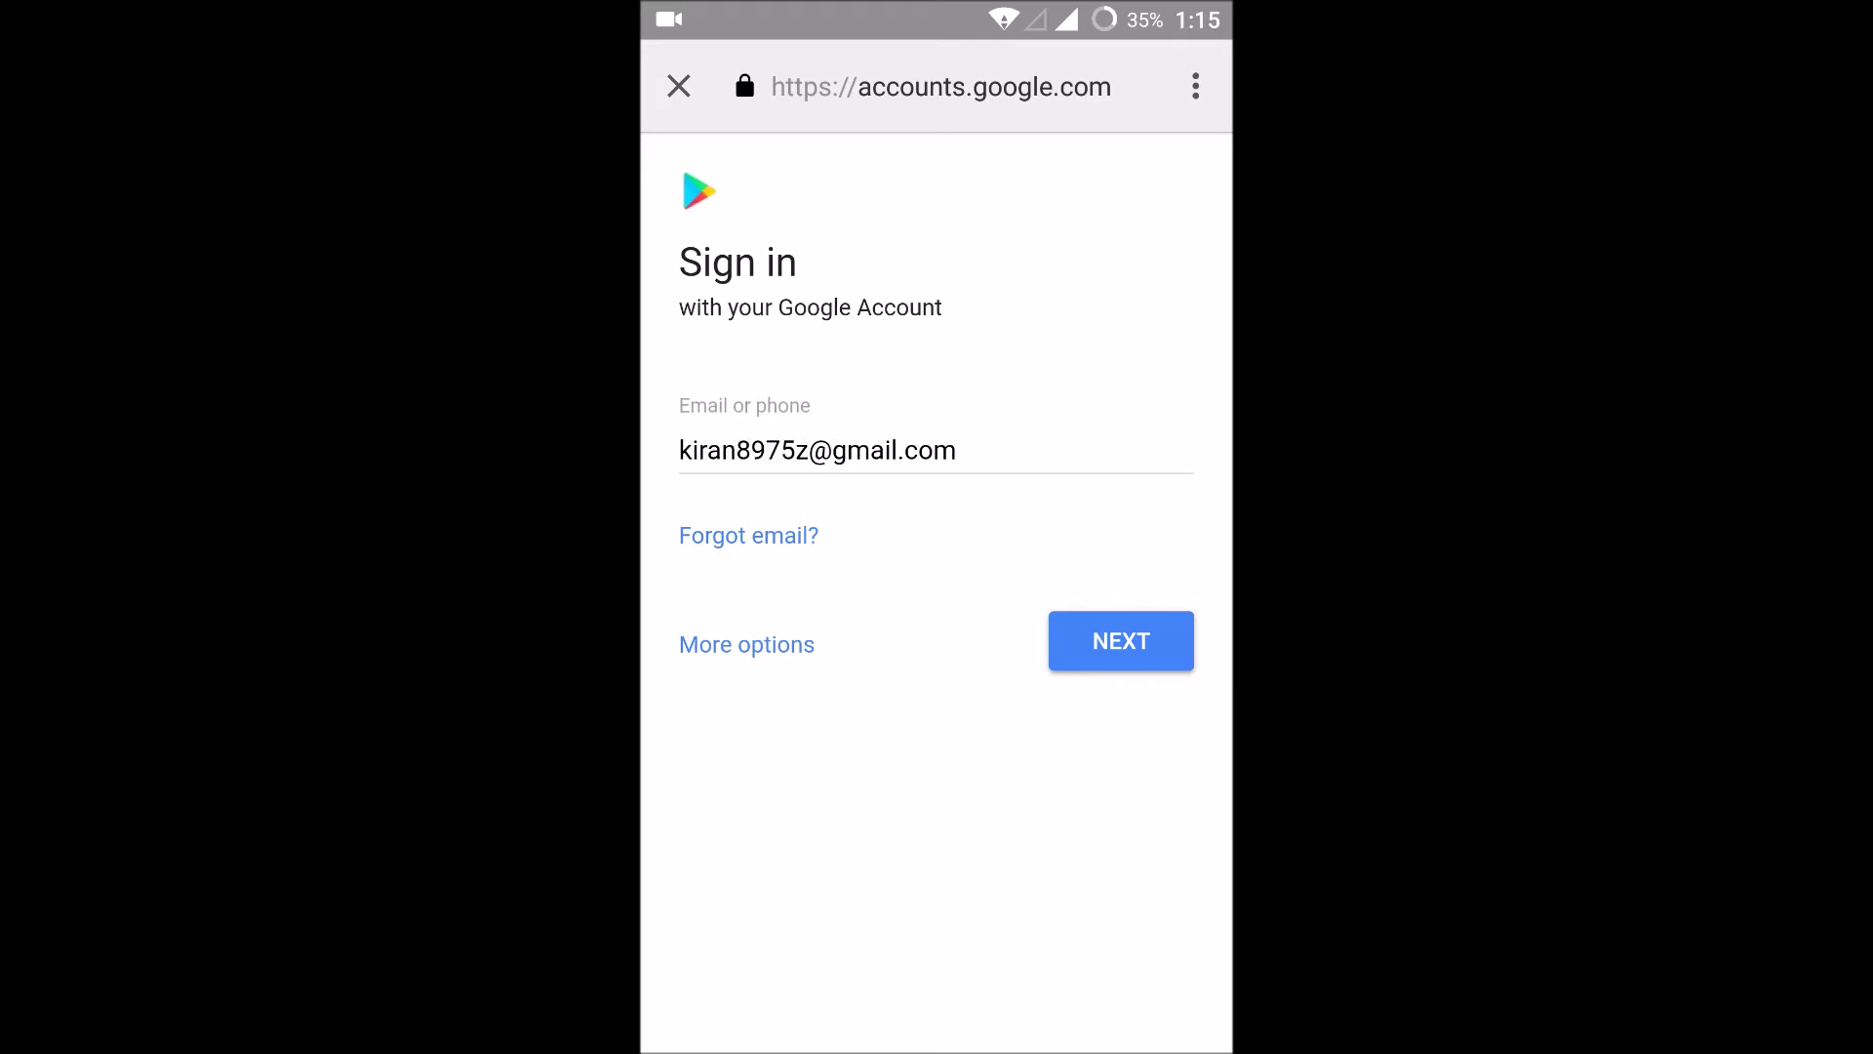
Launch Gmail, unlock it with the pattern, and read the 'Your Google data archive is ready' email
{"action": "left_click", "coordinate": [926, 993]}
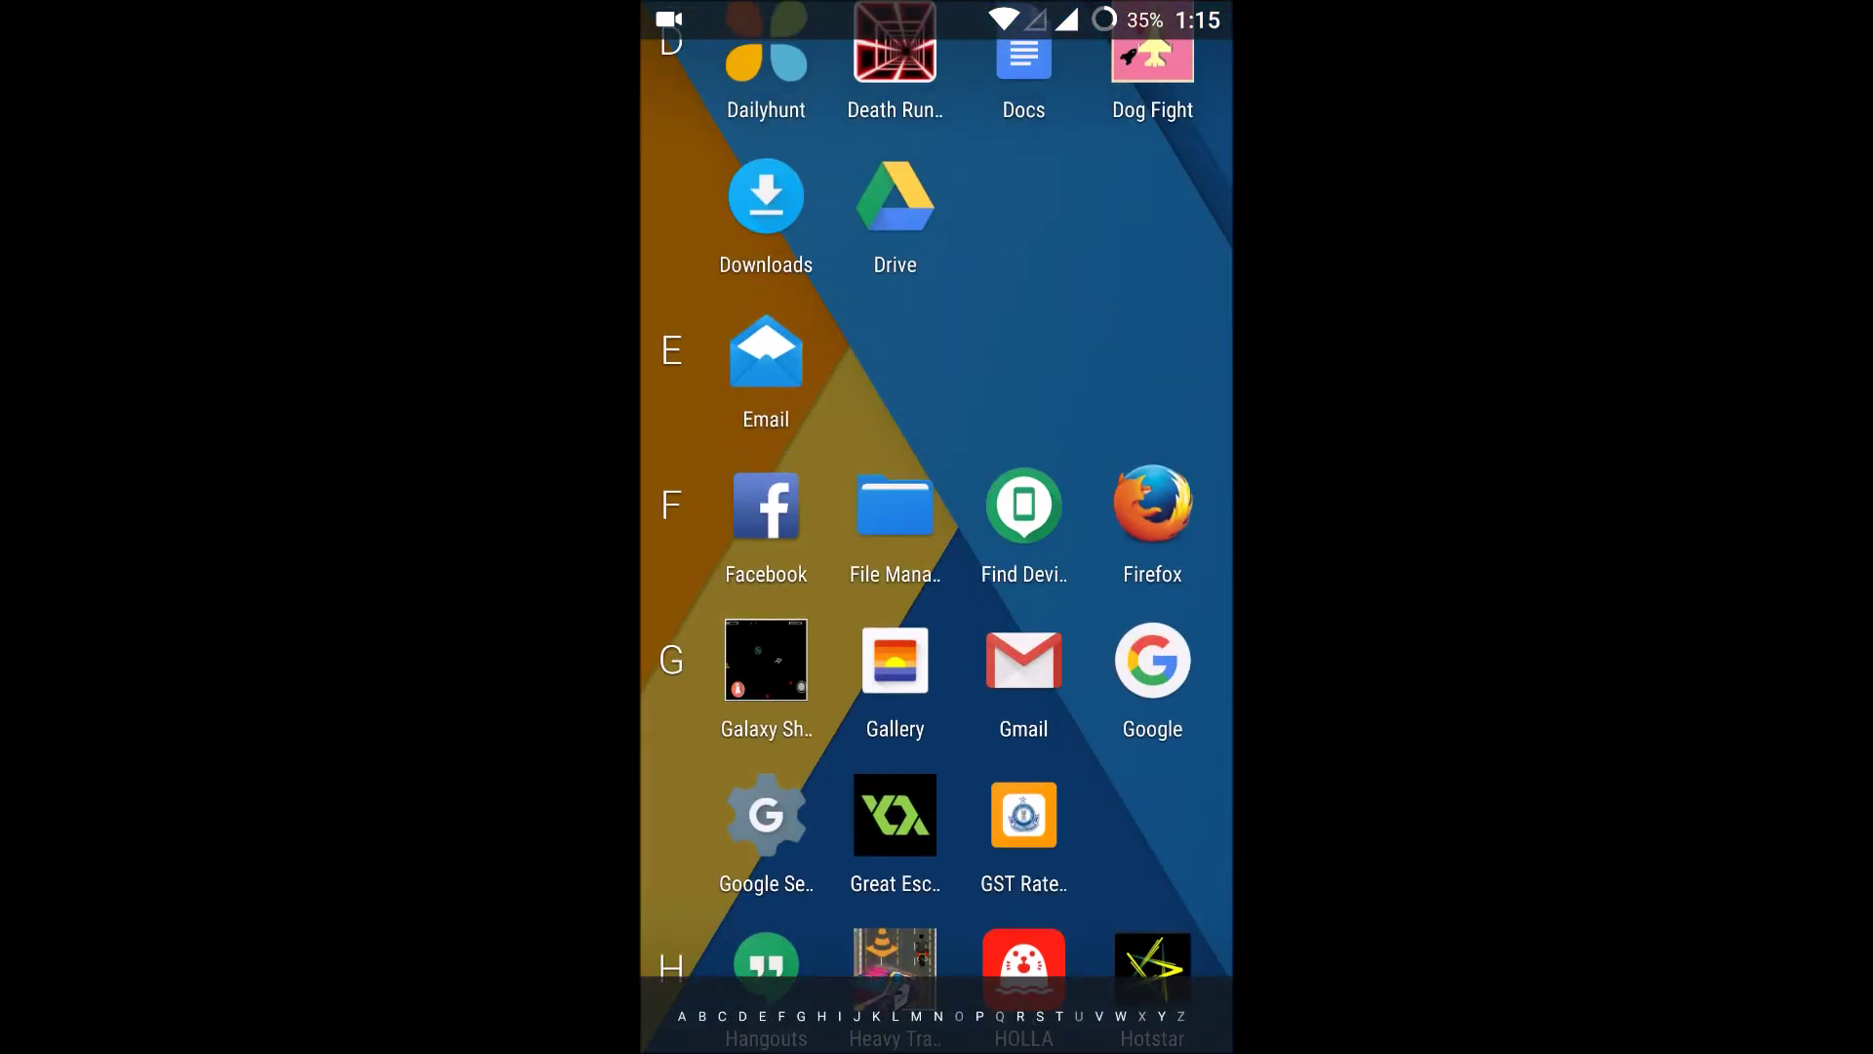
{"action": "left_click", "coordinate": [1023, 666]}
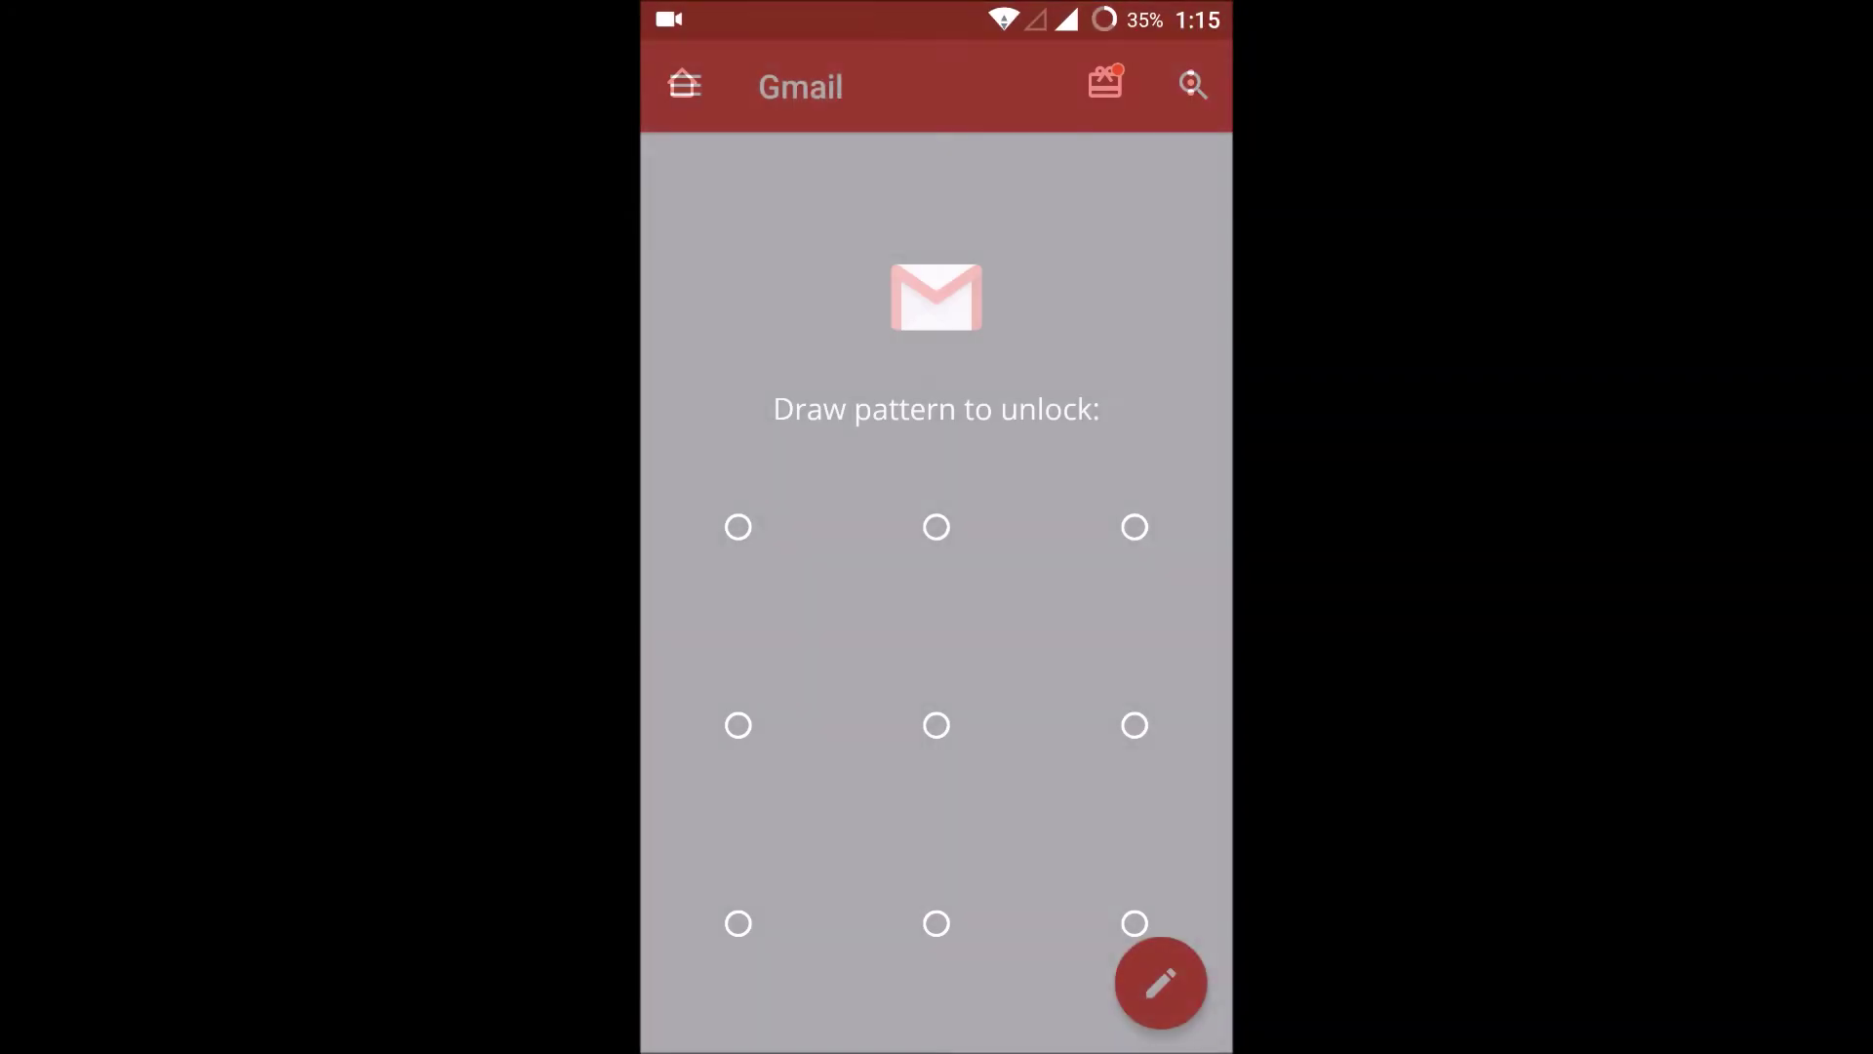
{"action": "mouse_move", "coordinate": [1135, 923]}
{"action": "left_mouse_down"}
{"action": "mouse_move", "coordinate": [896, 556]}
{"action": "mouse_move", "coordinate": [935, 527]}
{"action": "left_mouse_up"}
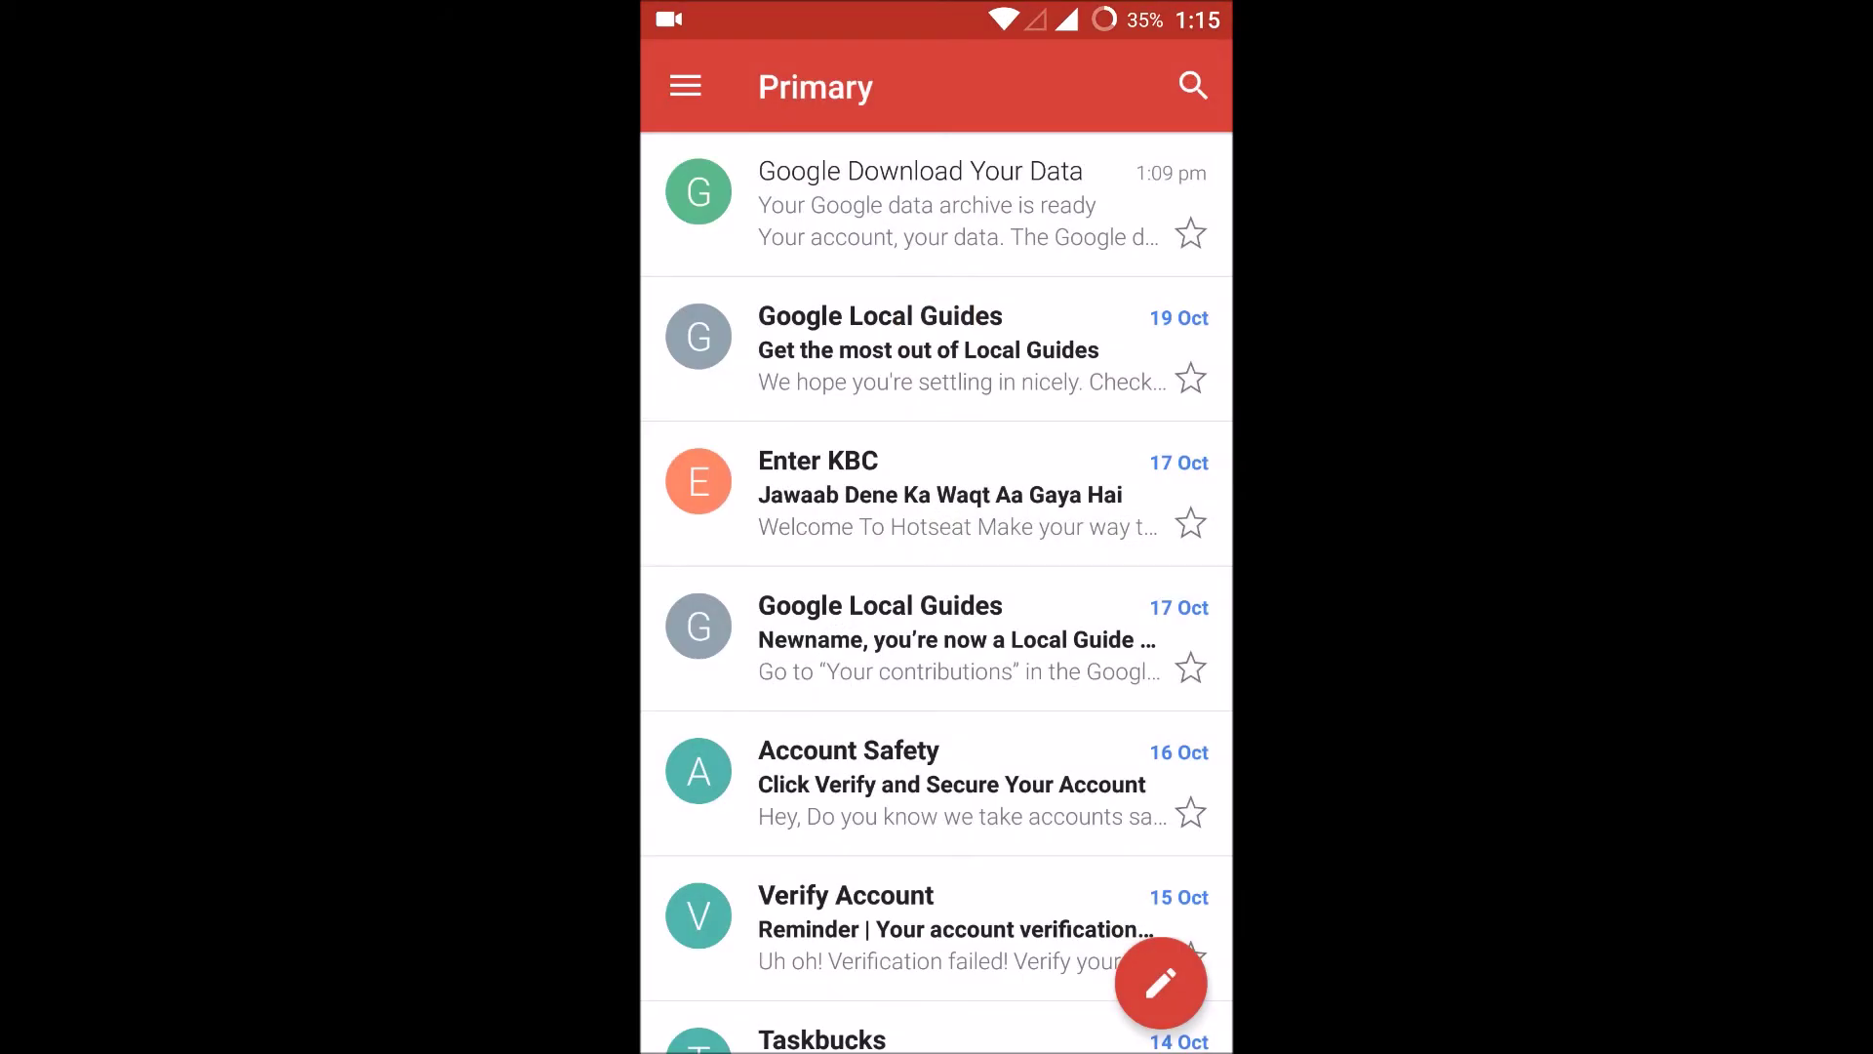
{"action": "left_click", "coordinate": [686, 86]}
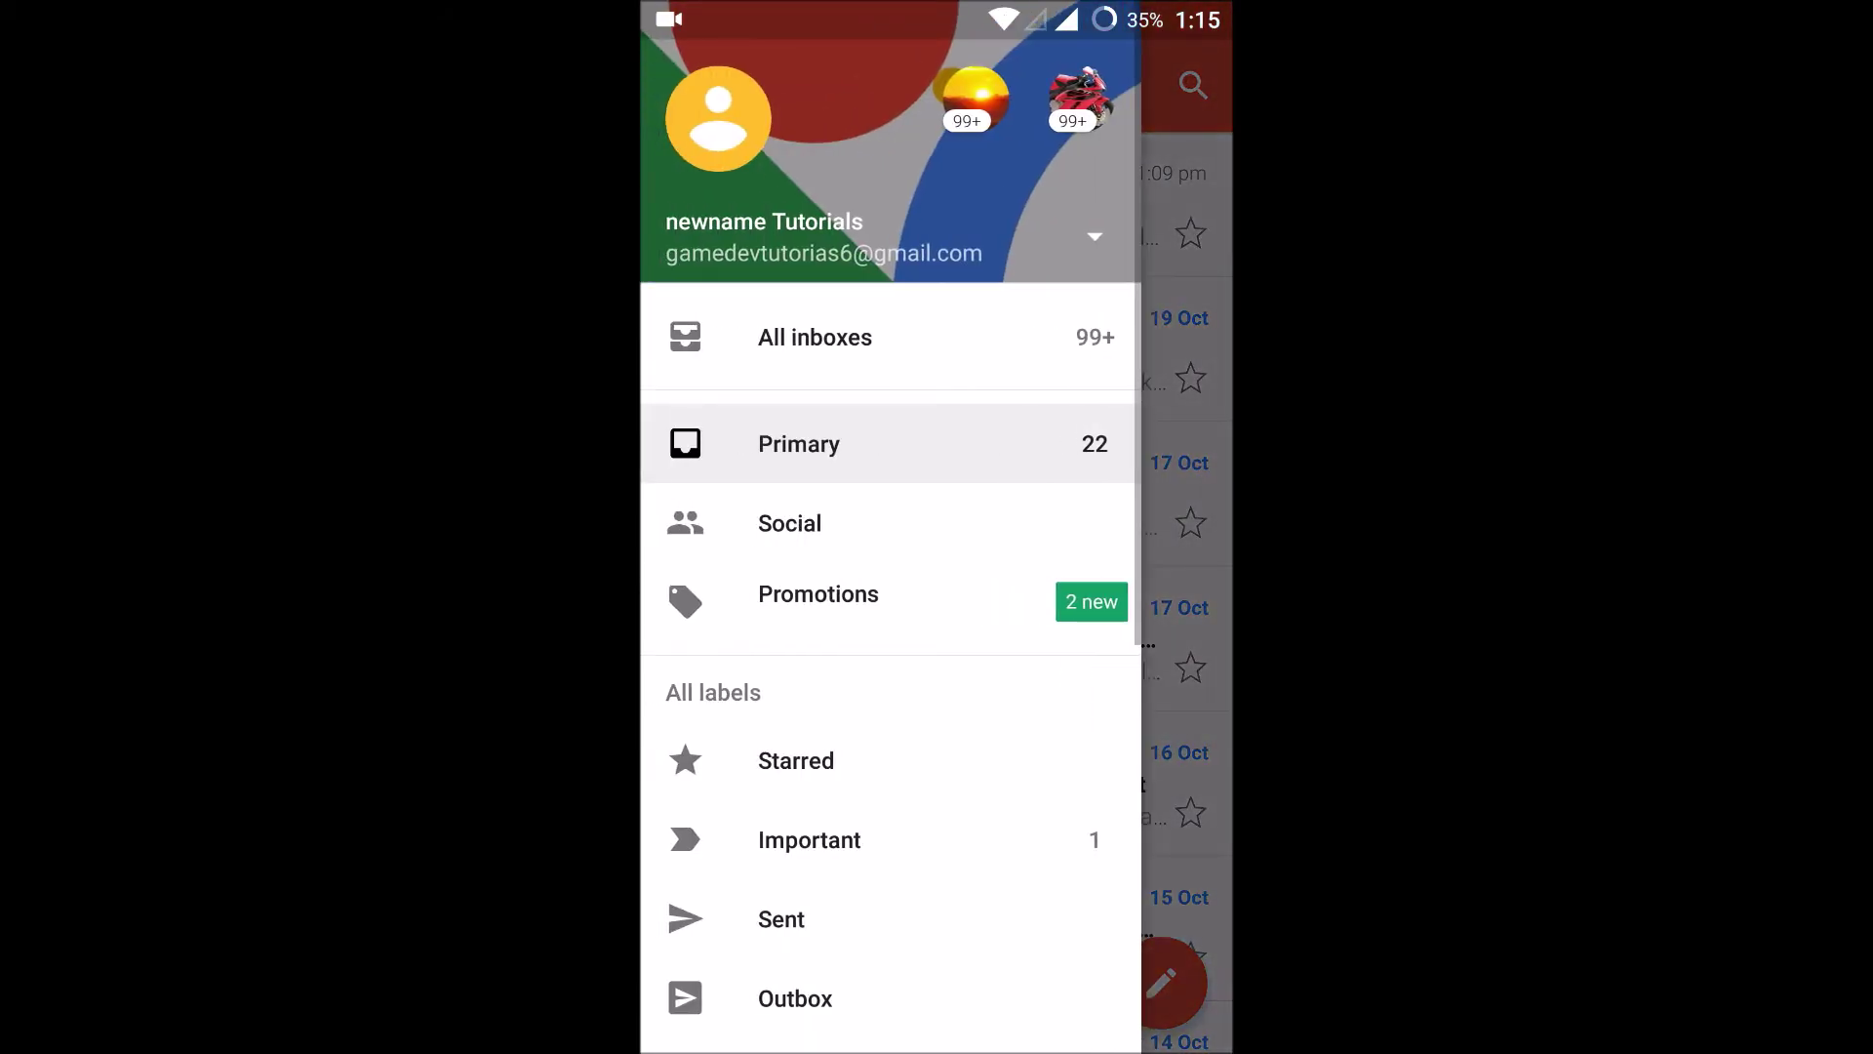
{"action": "left_click", "coordinate": [798, 444]}
{"action": "left_click", "coordinate": [938, 205]}
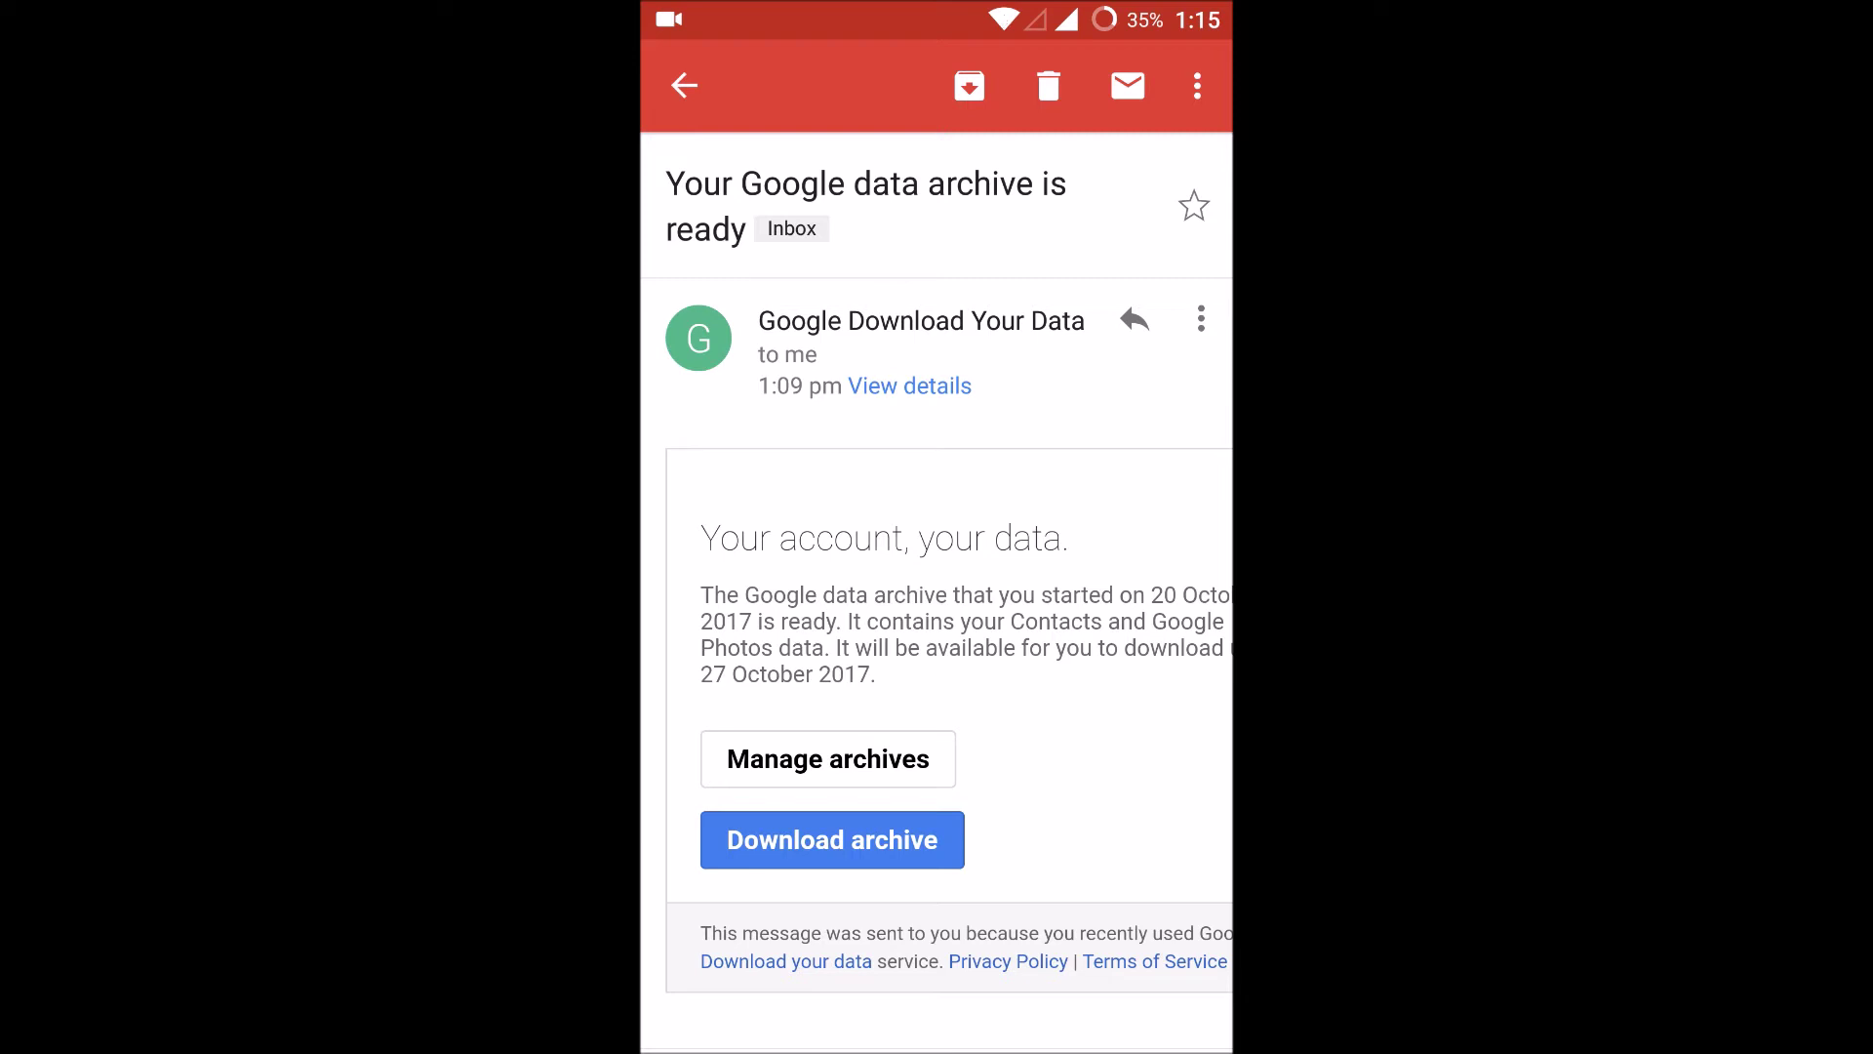
{"action": "scroll", "coordinate": [1048, 586], "scroll_direction": "down", "scroll_amount": 1}
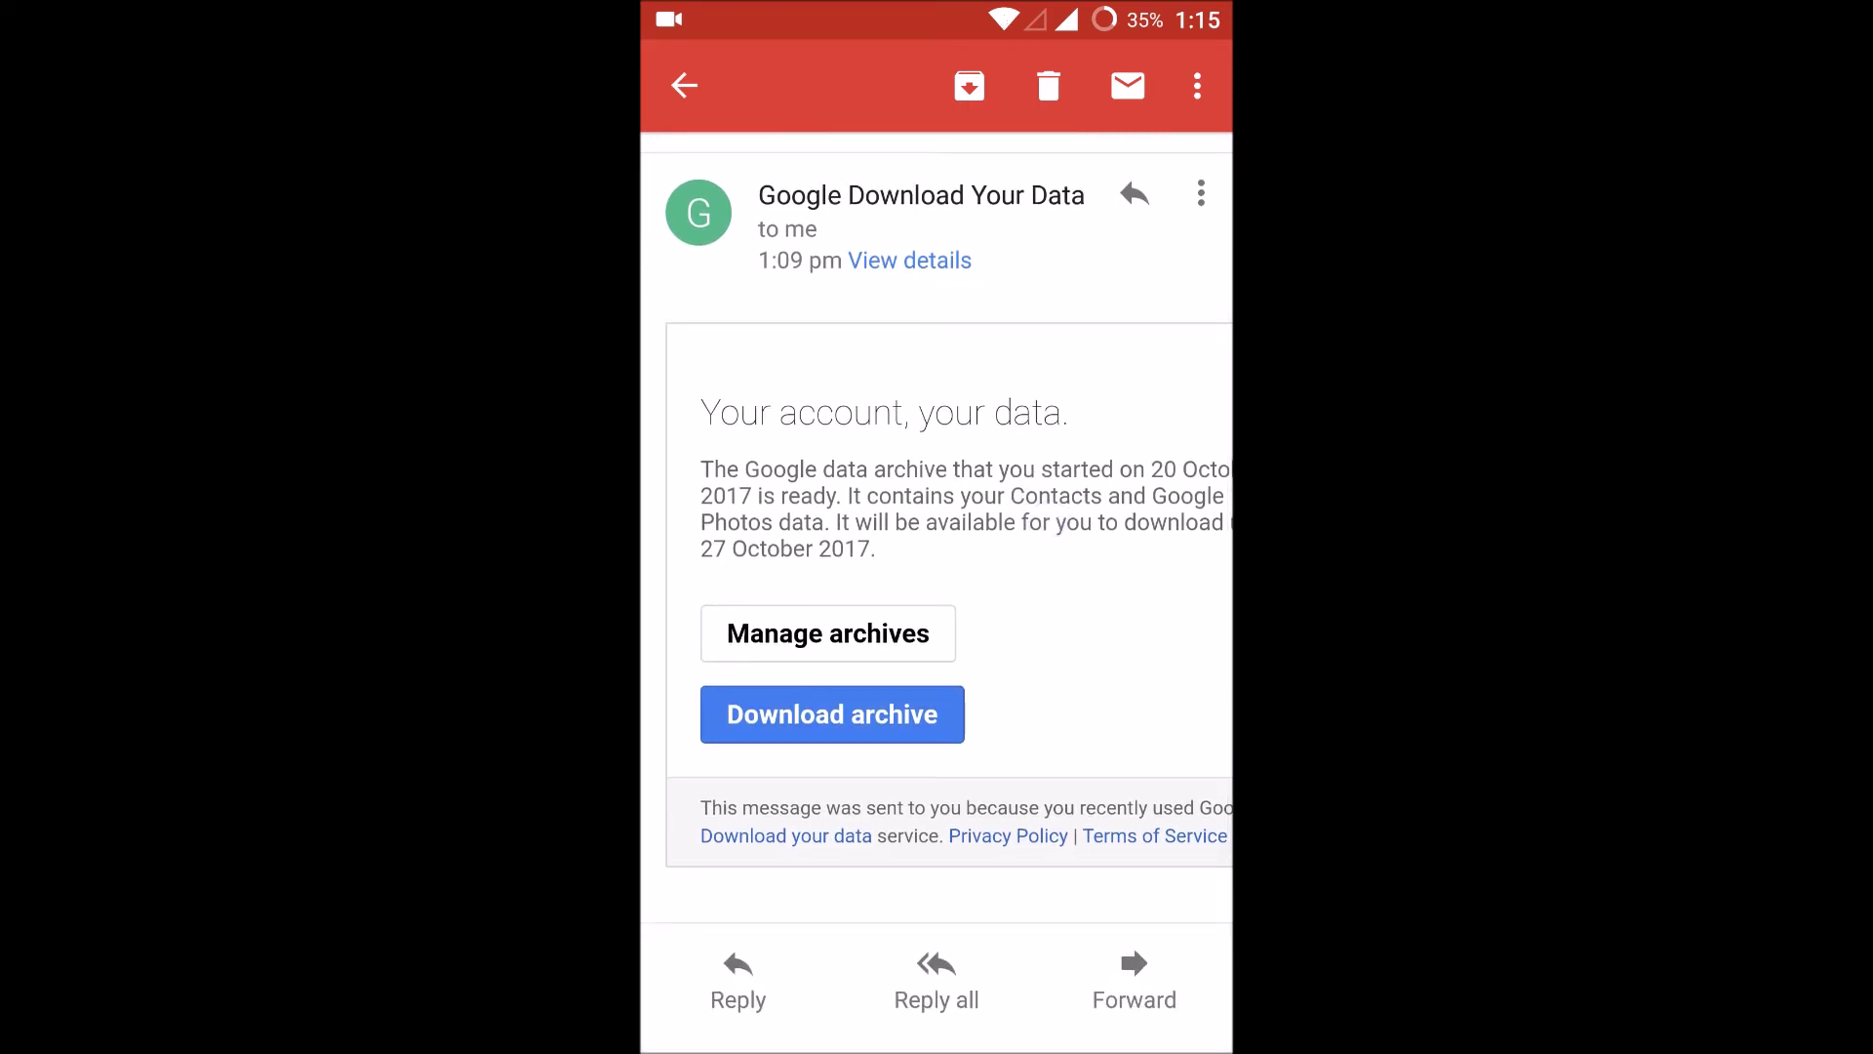